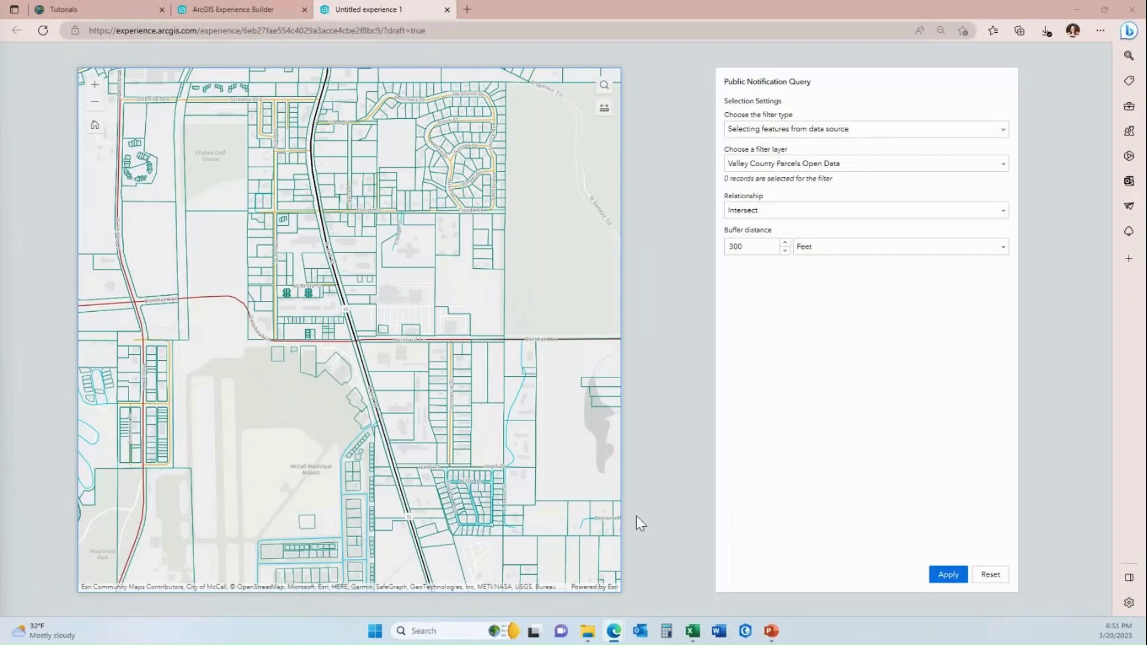
{"action": "left_click", "coordinate": [416, 203]}
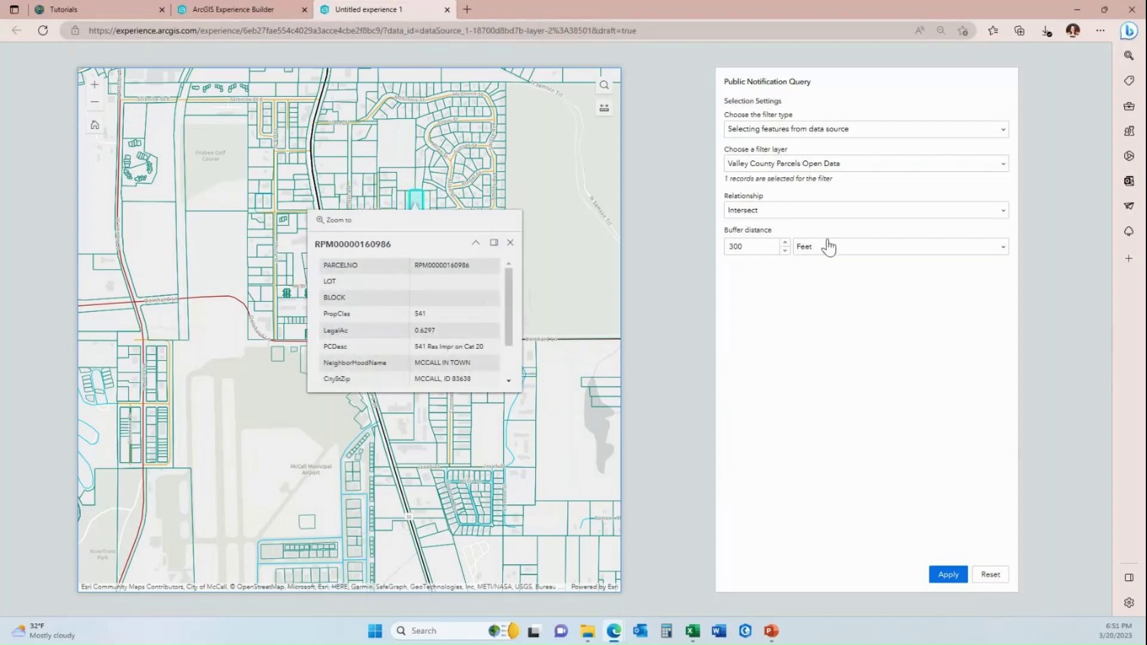
{"action": "left_click", "coordinate": [941, 572]}
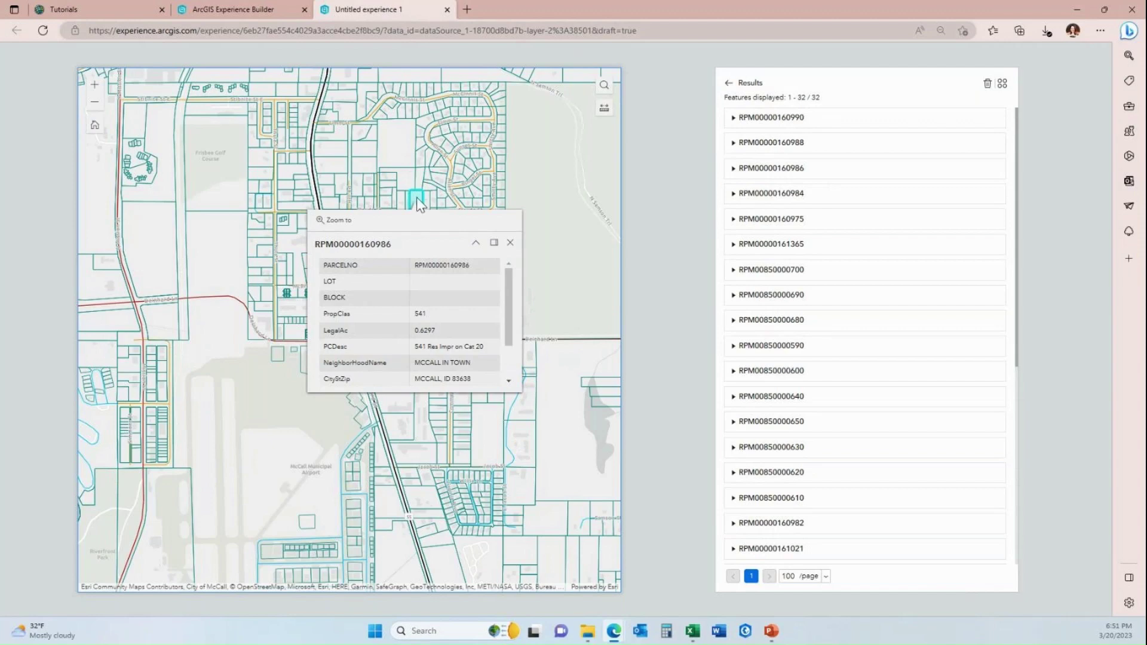
{"action": "left_click", "coordinate": [737, 120]}
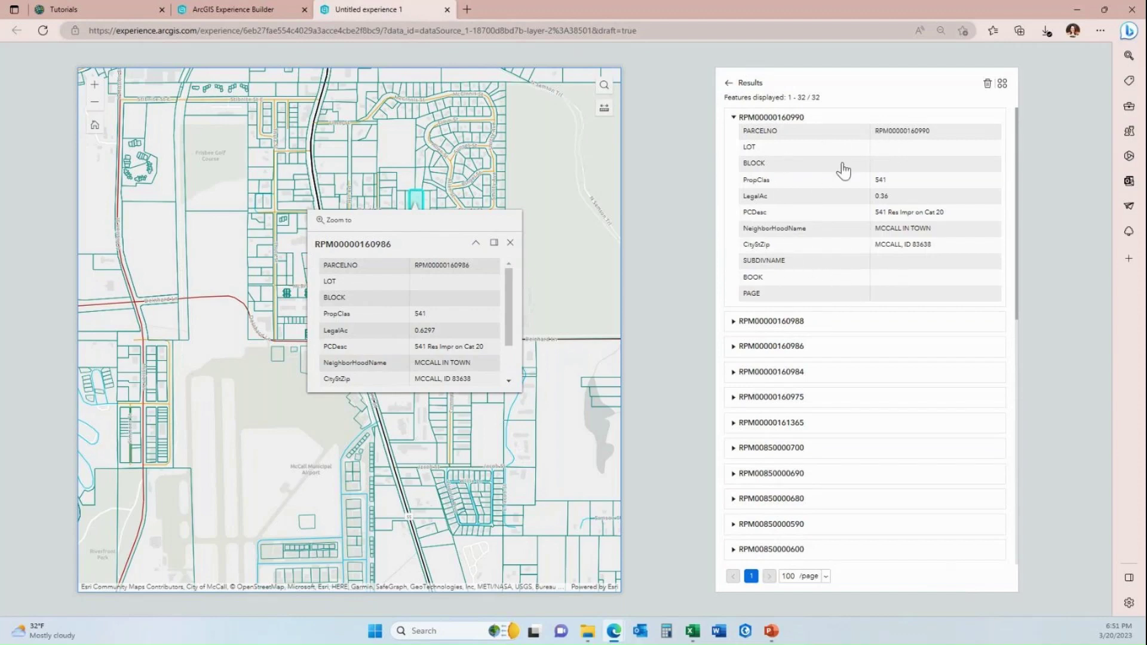
{"action": "left_click", "coordinate": [734, 118]}
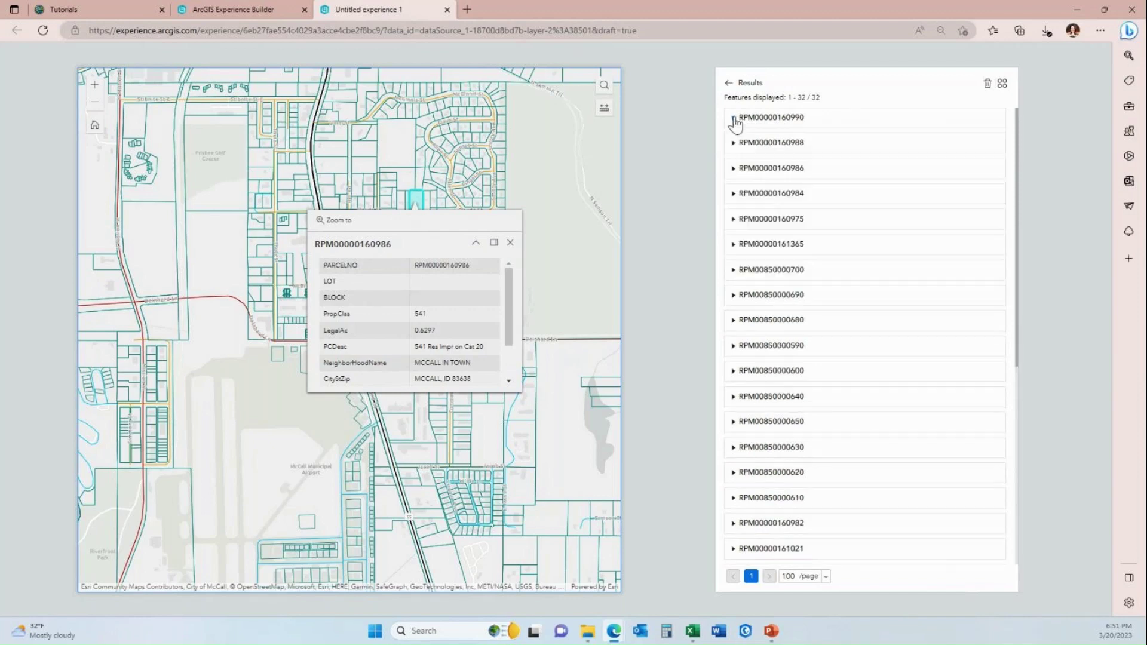
{"action": "left_click", "coordinate": [805, 149]}
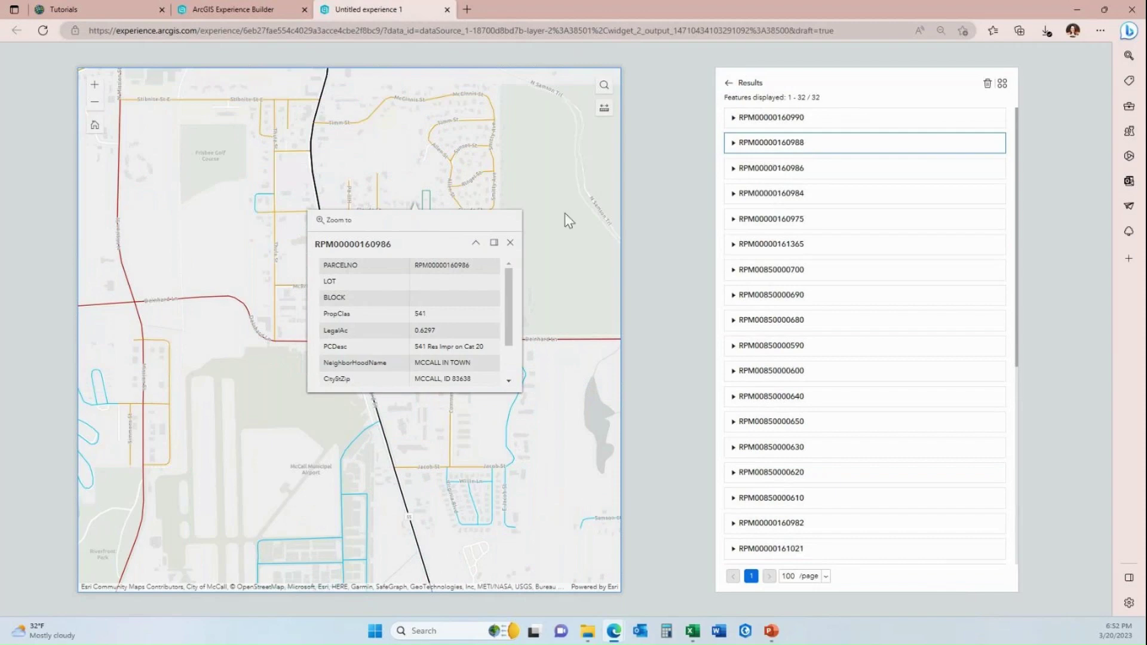
{"action": "left_click", "coordinate": [510, 244]}
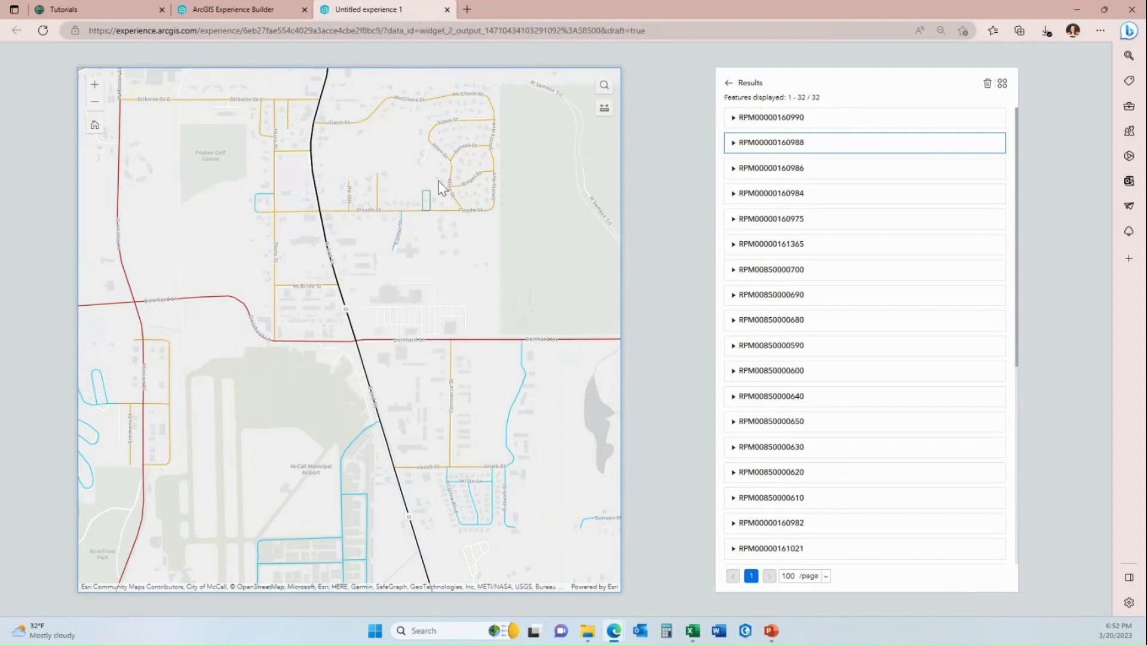
{"action": "left_click", "coordinate": [771, 277]}
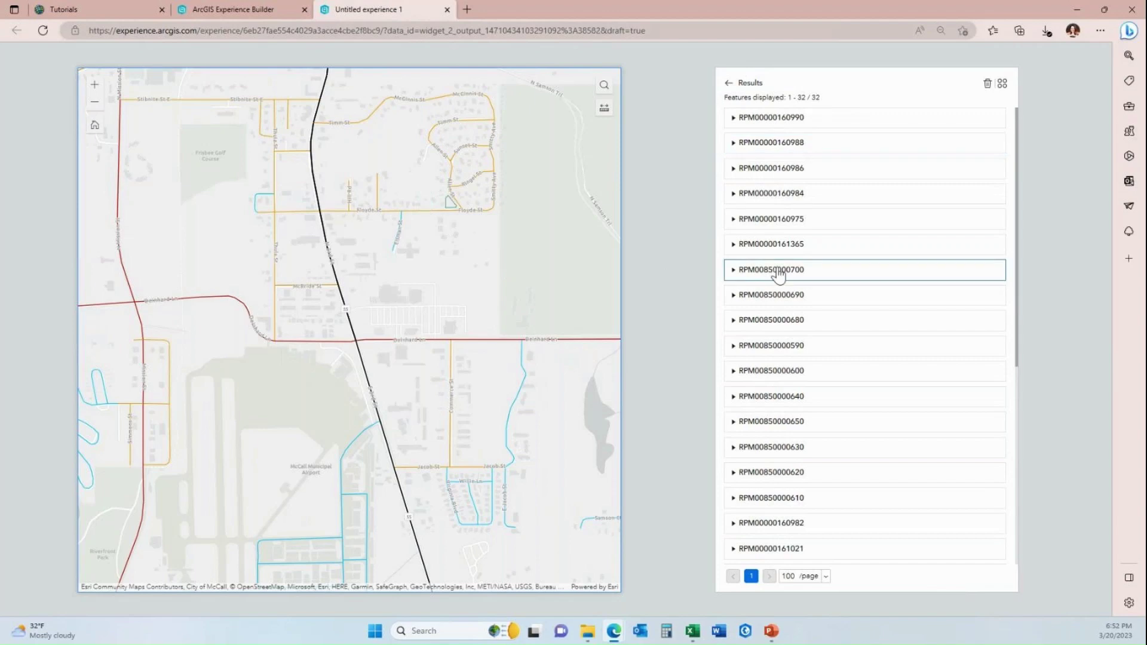
{"action": "left_click", "coordinate": [782, 247]}
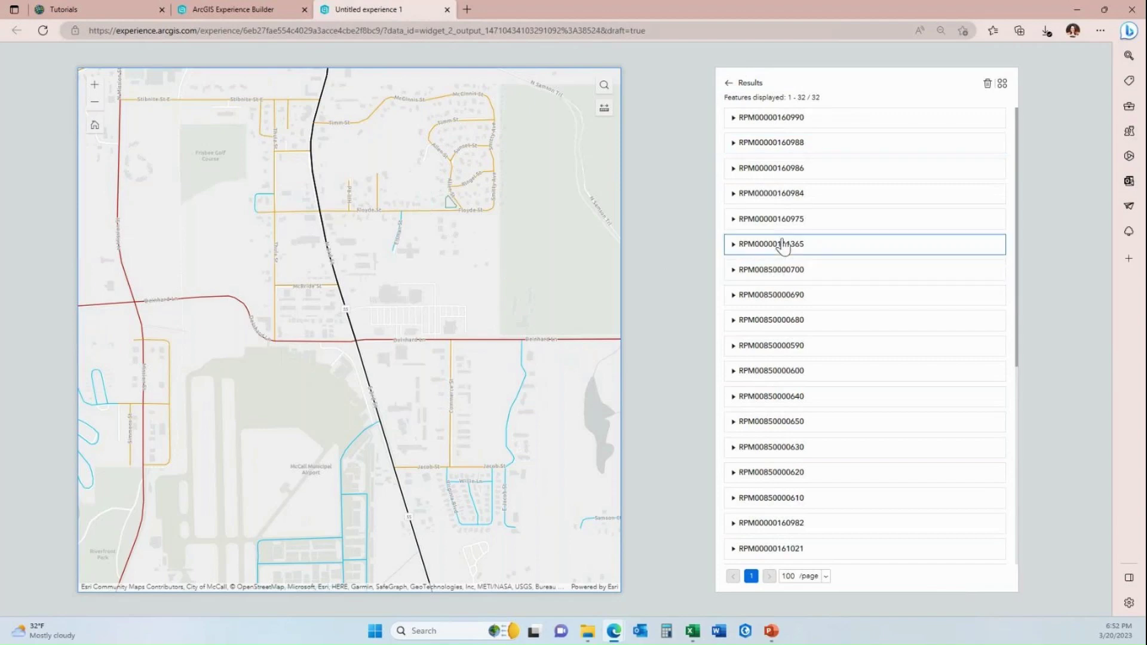
{"action": "left_click", "coordinate": [780, 202]}
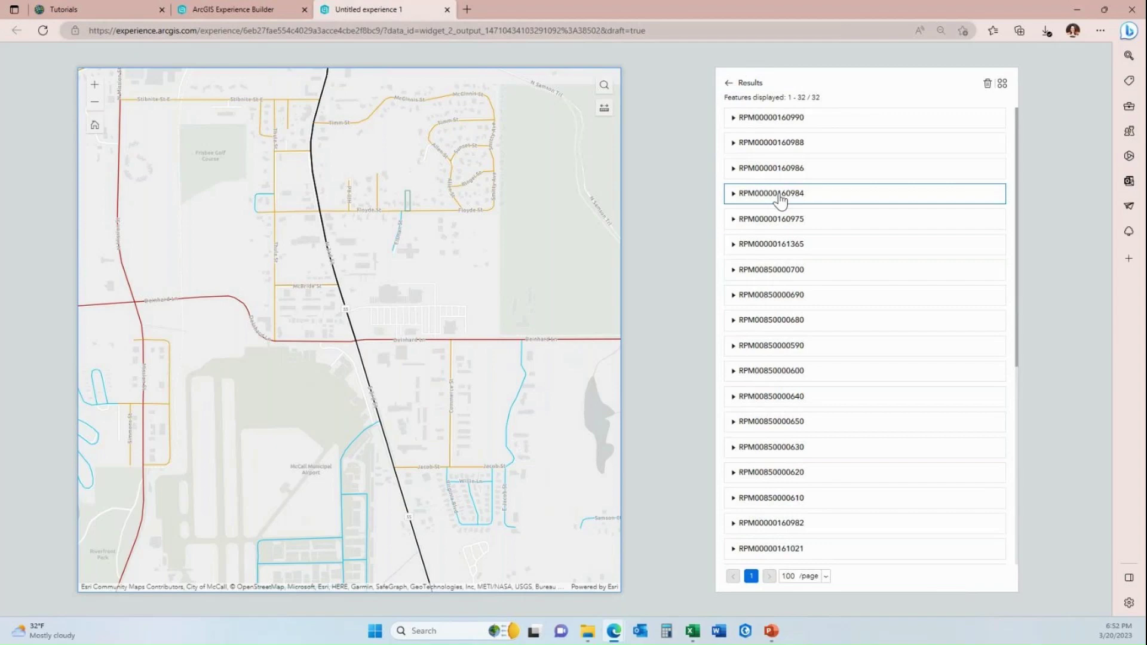
Check the results' Export selected formats (JSON, CSV, GeoJSON), then go back to the query form.
{"action": "left_click", "coordinate": [1004, 87]}
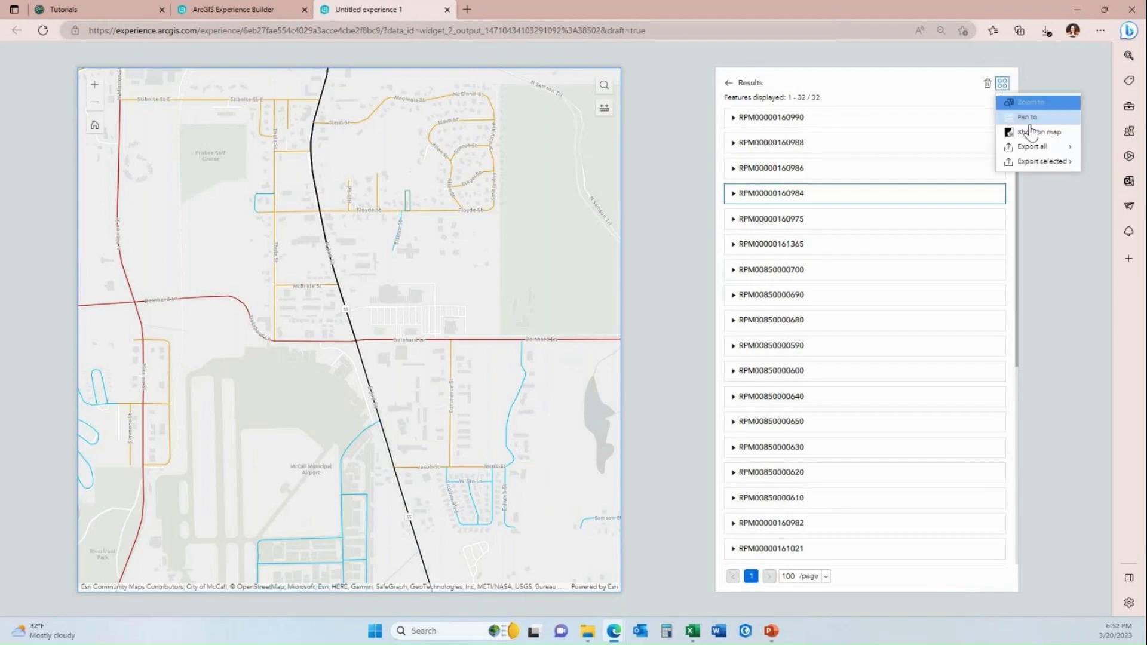
{"action": "left_click", "coordinate": [1047, 149]}
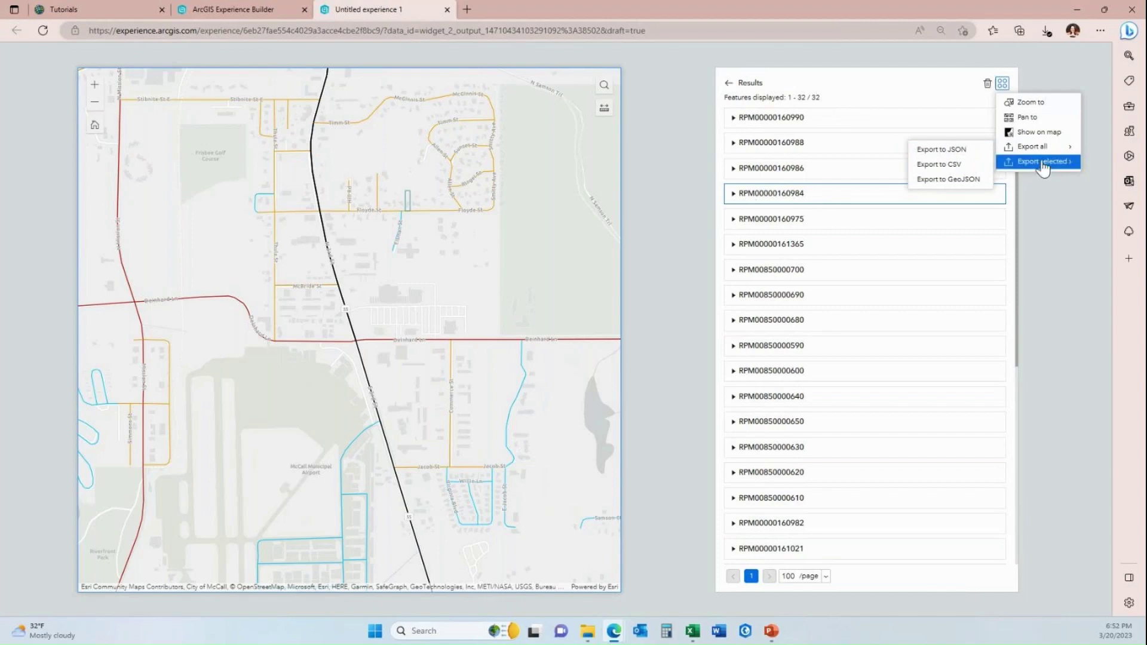
{"action": "left_click", "coordinate": [730, 83]}
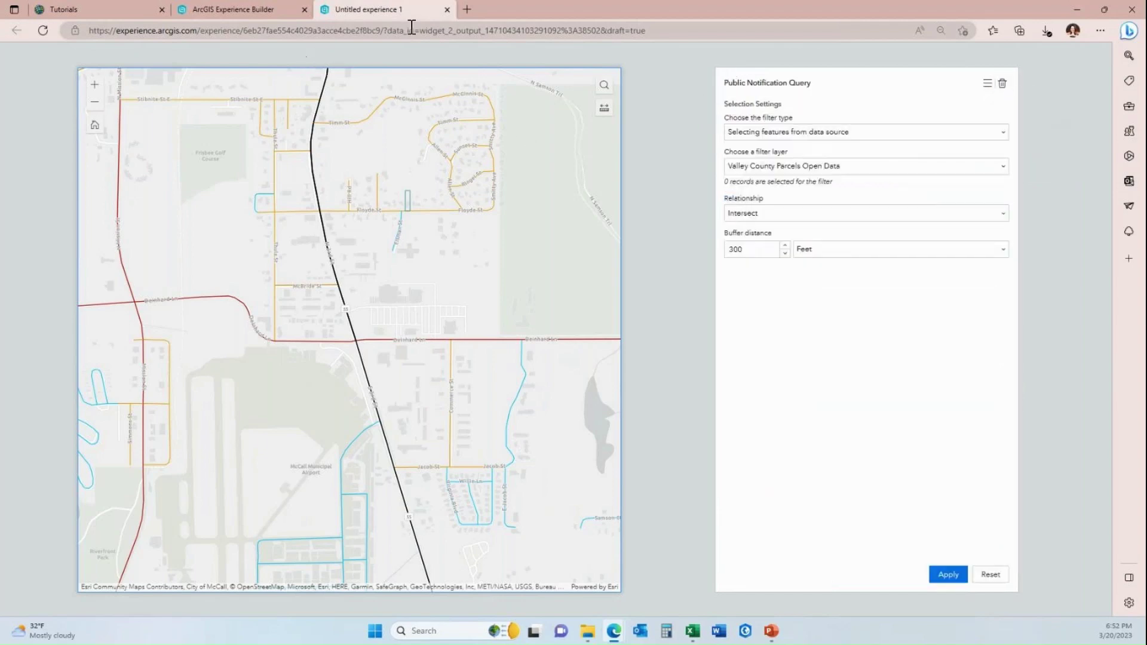
Close the preview, delete the old Query widget, and place a new full-height one beside the map.
{"action": "left_click", "coordinate": [447, 9]}
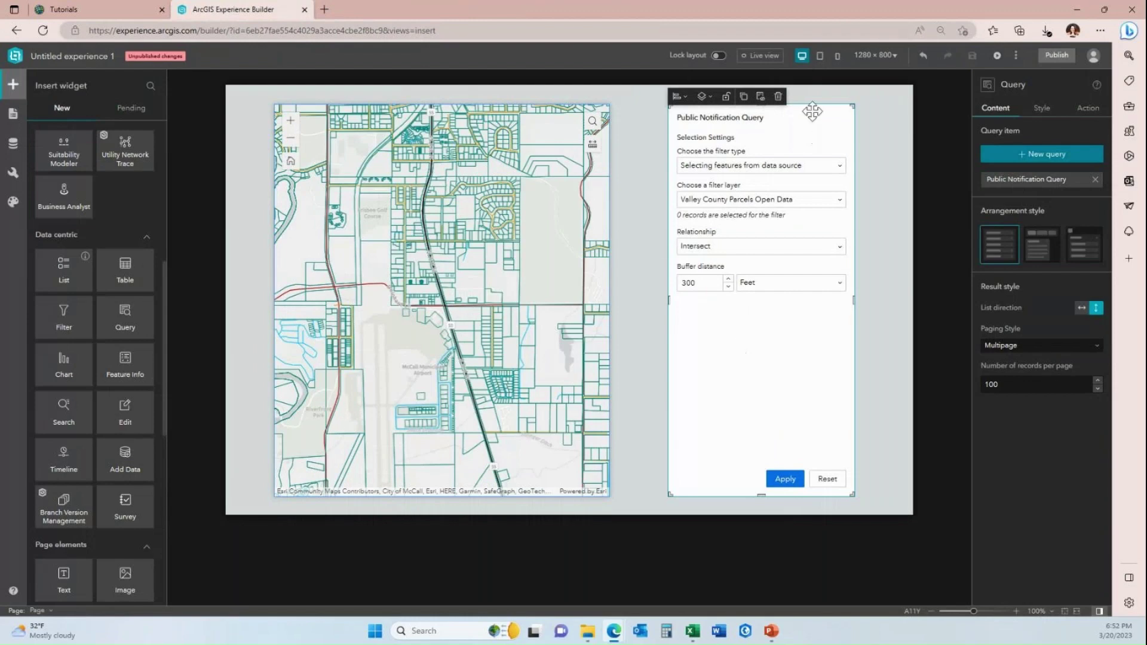
{"action": "left_click", "coordinate": [777, 97]}
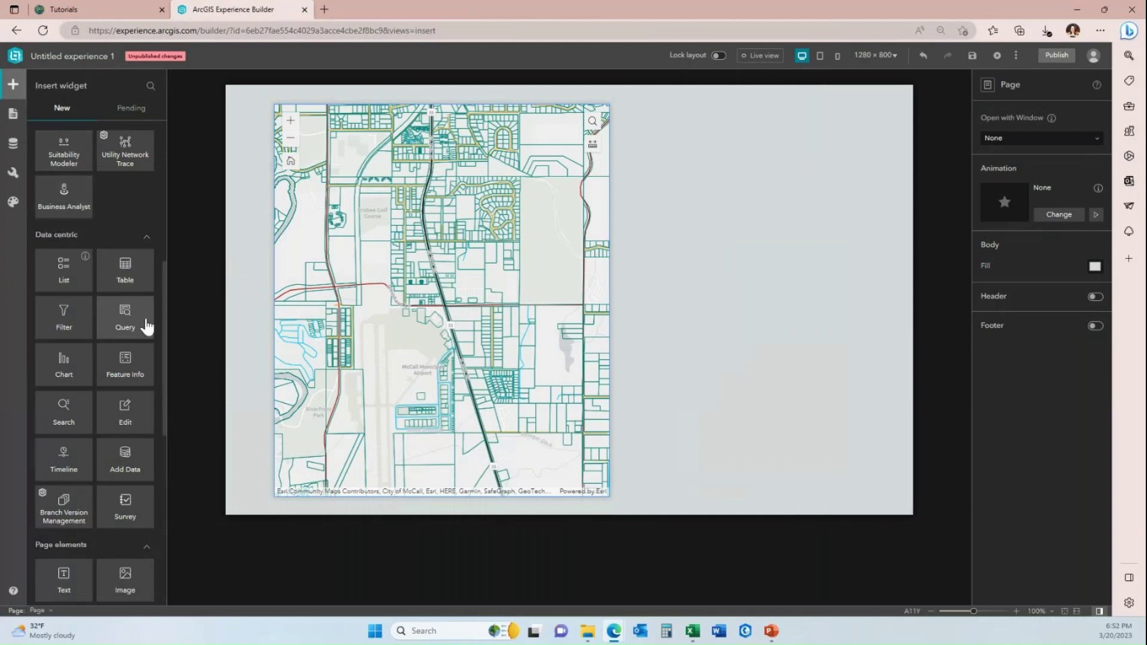
{"action": "left_click_drag", "start_coordinate": [143, 320], "coordinate": [768, 298]}
{"action": "left_click_drag", "start_coordinate": [761, 191], "coordinate": [766, 106]}
{"action": "left_click_drag", "start_coordinate": [762, 393], "coordinate": [755, 495]}
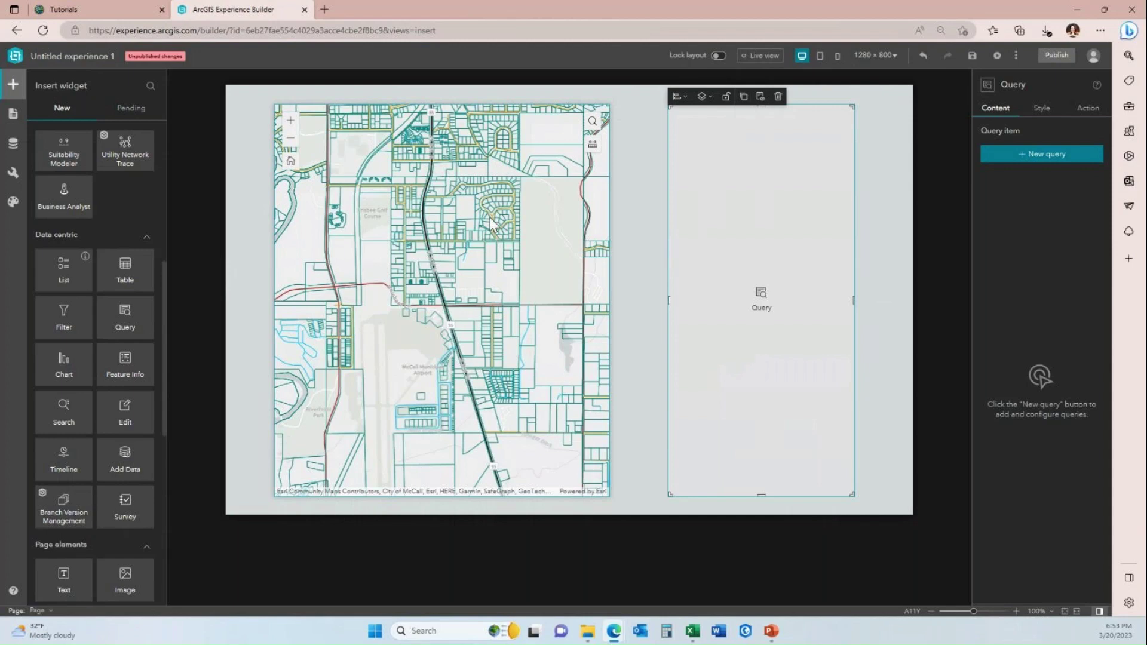
Create a new query item using the Valley County Parcels Open Data layer from Tutorials.
{"action": "left_click", "coordinate": [1046, 156]}
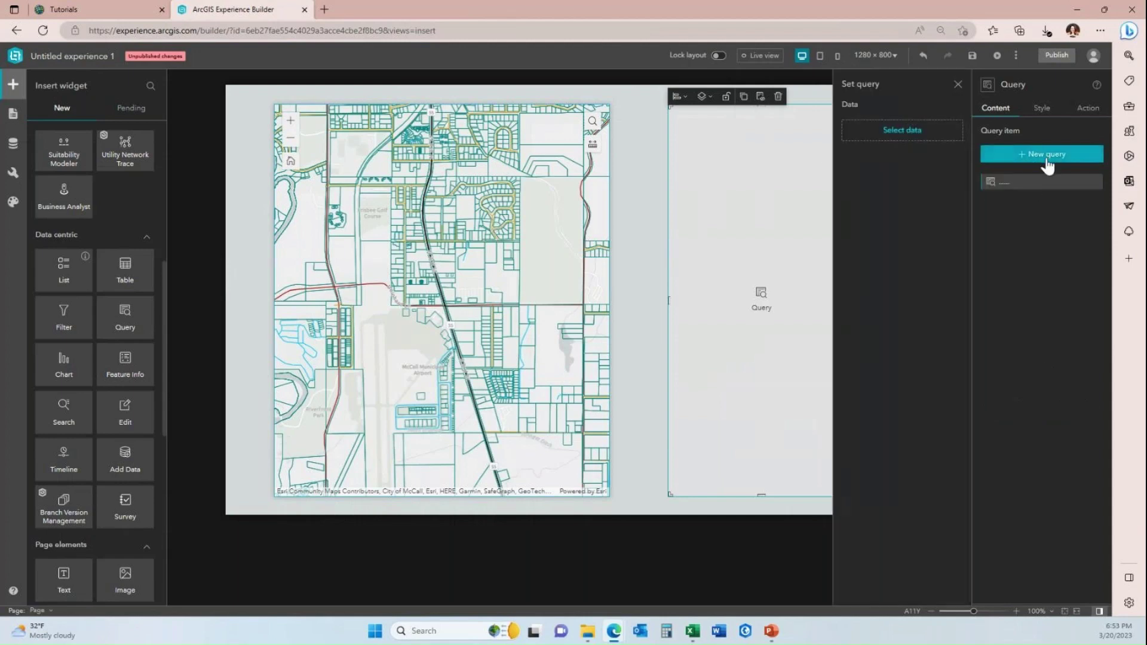
{"action": "left_click", "coordinate": [902, 132]}
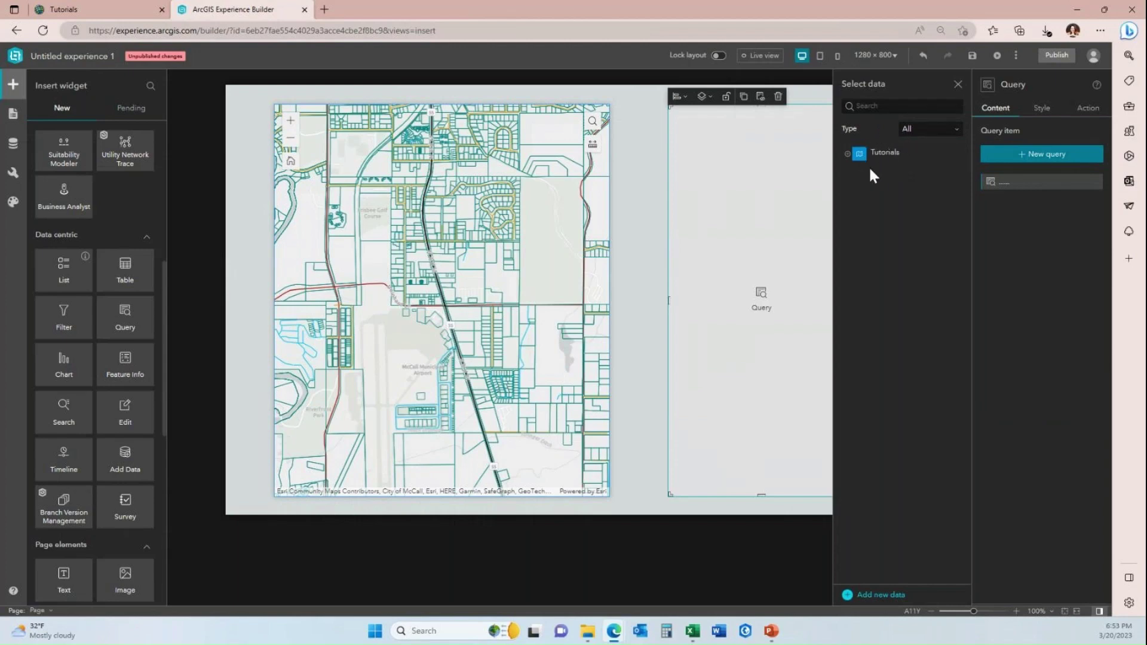
{"action": "left_click", "coordinate": [847, 153]}
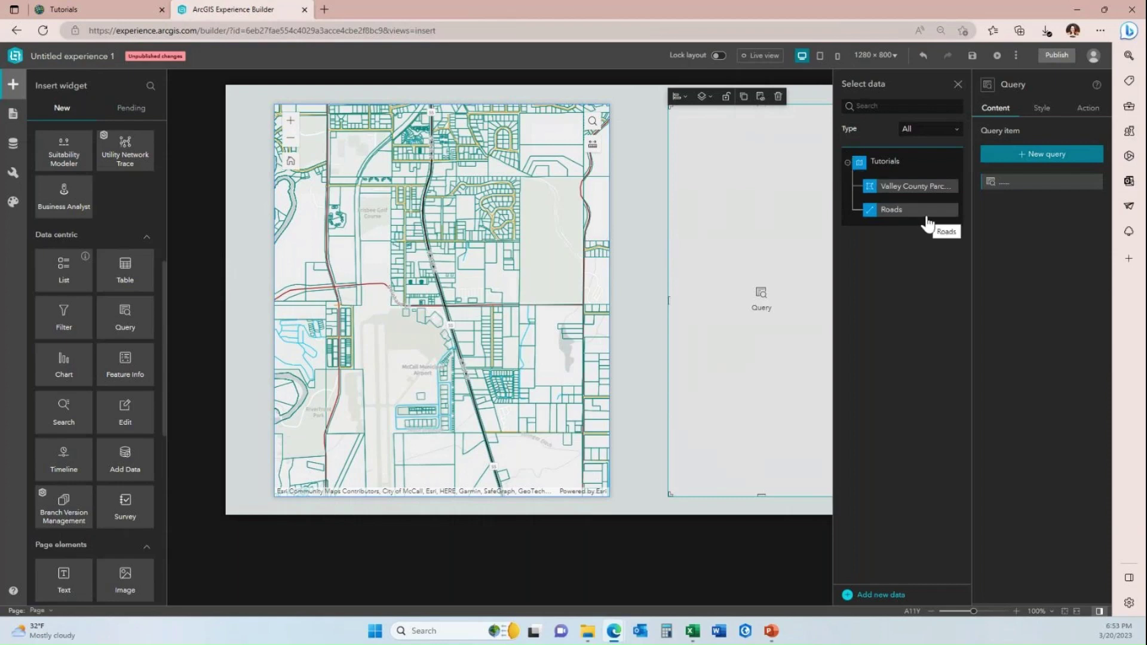
{"action": "left_click", "coordinate": [923, 187]}
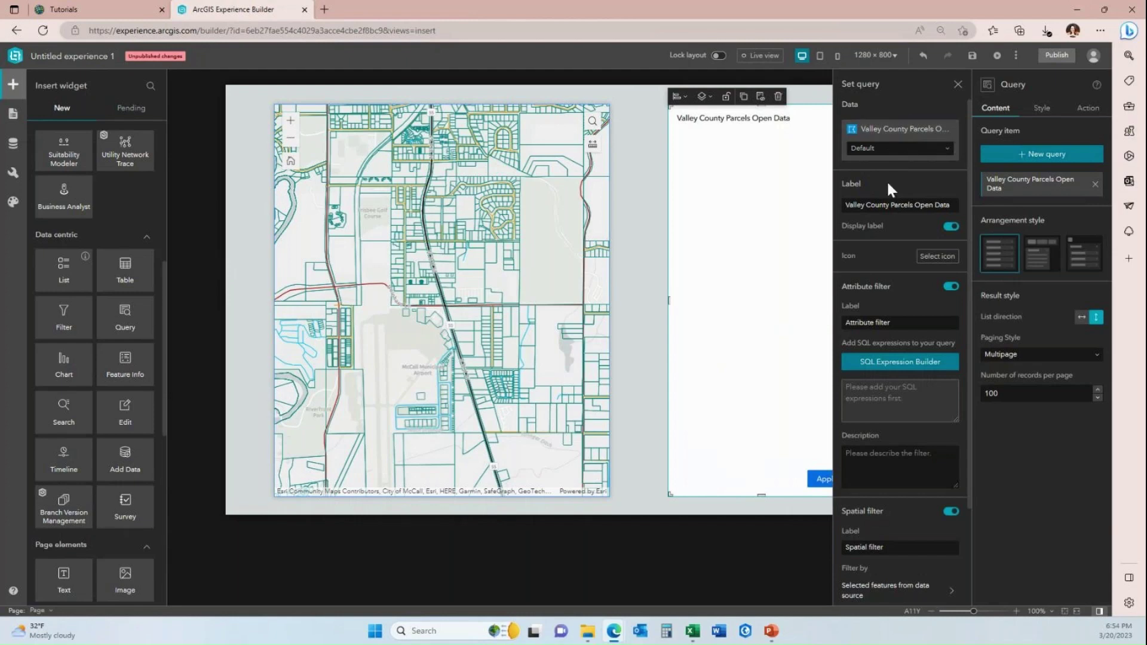
Label the query 'Public Notification Query', disable the attribute filter, and rename the spatial filter 'Selection Settings'.
{"action": "triple_click", "coordinate": [898, 204]}
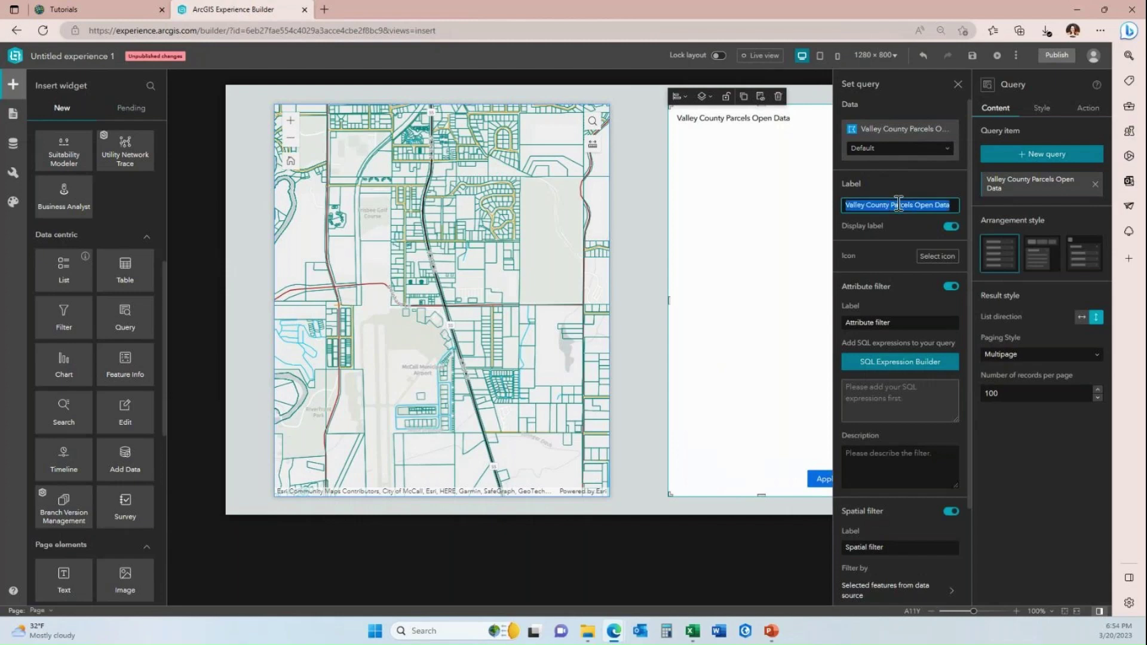
{"action": "type", "text": "Public"}
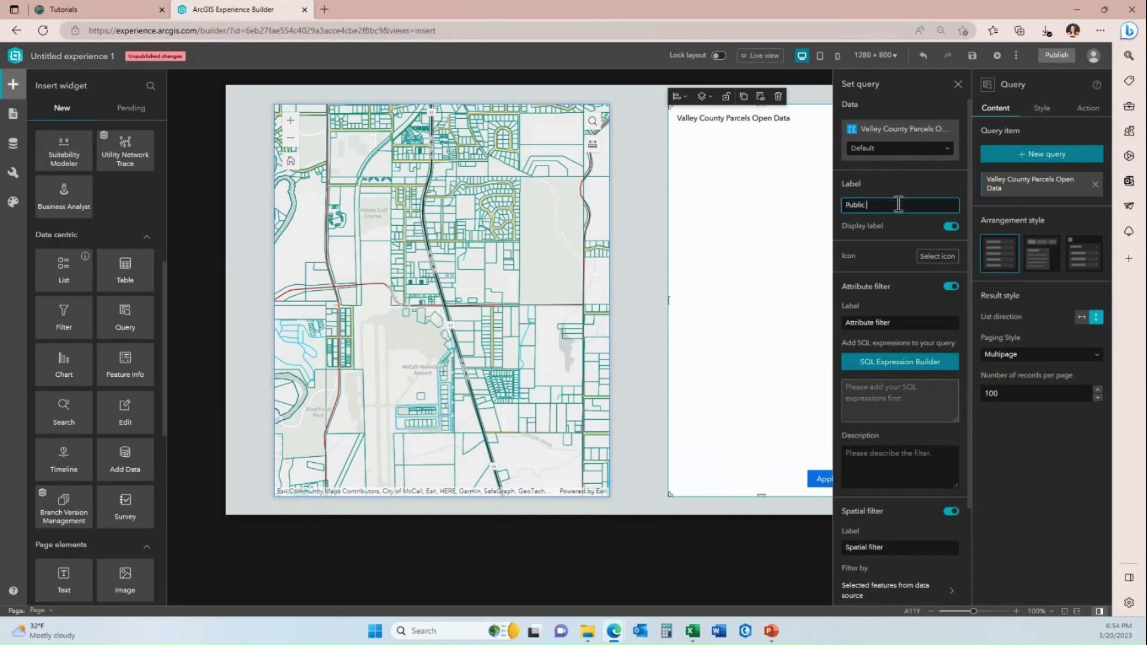
{"action": "type", "text": " Notification O"}
{"action": "type", "text": "uery"}
{"action": "left_click", "coordinate": [949, 287]}
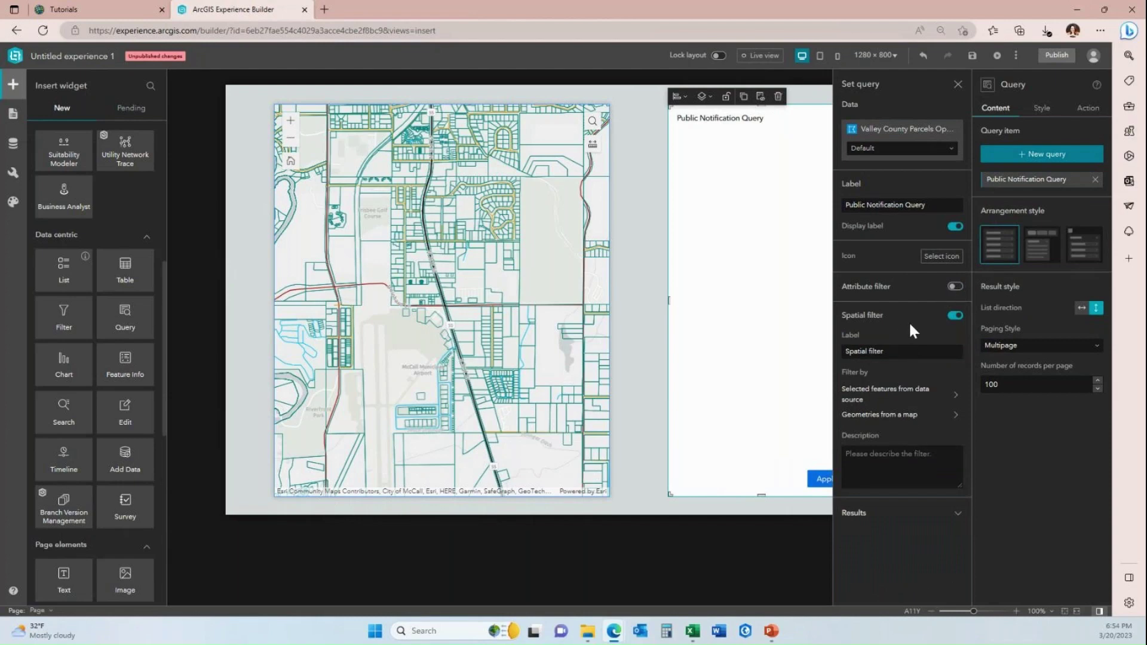
{"action": "left_click", "coordinate": [909, 351]}
{"action": "type", "text": "Selection"}
{"action": "type", "text": "ttings"}
Filter by selected features from both the Valley County Parcels and Roads layers.
{"action": "left_click", "coordinate": [955, 397]}
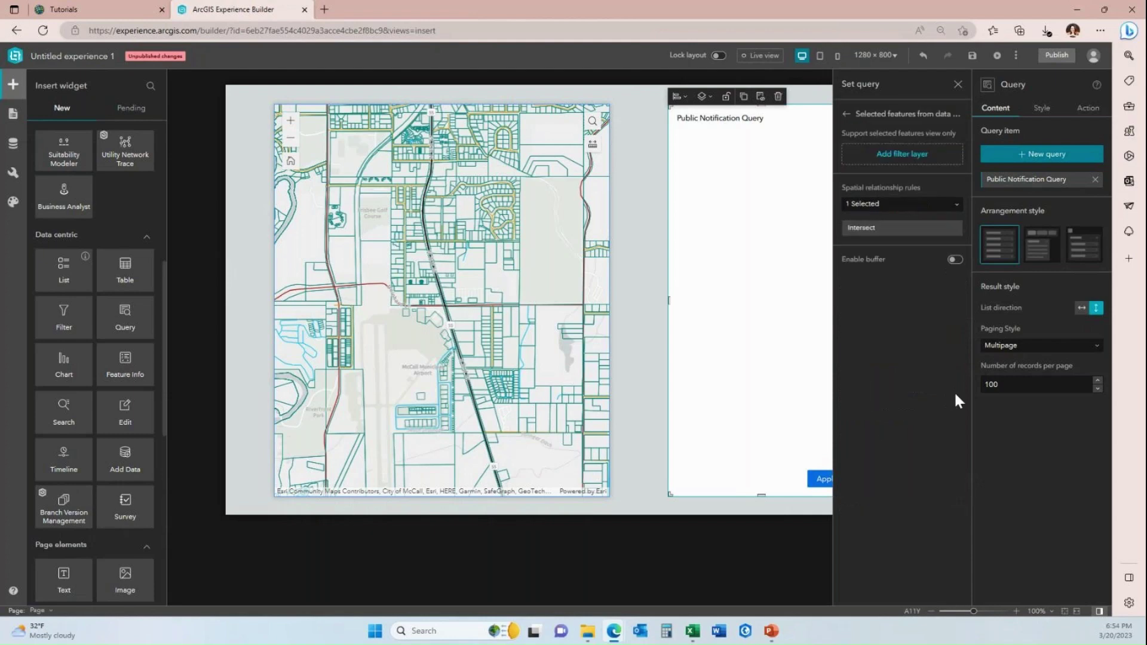
{"action": "left_click", "coordinate": [905, 157]}
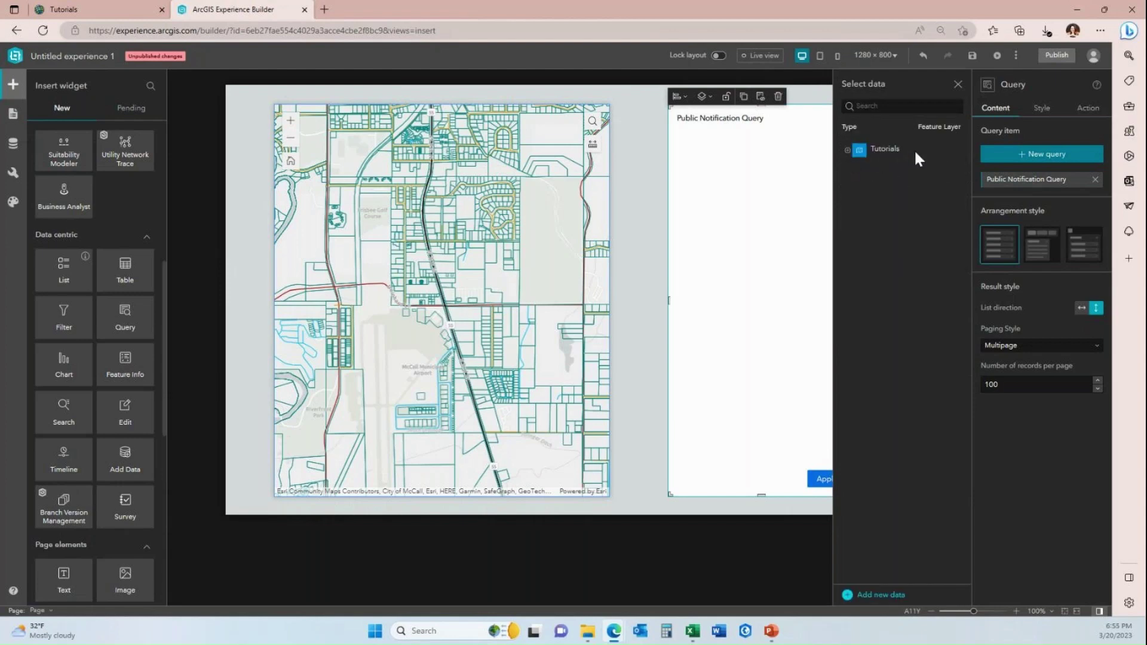
{"action": "left_click", "coordinate": [848, 151]}
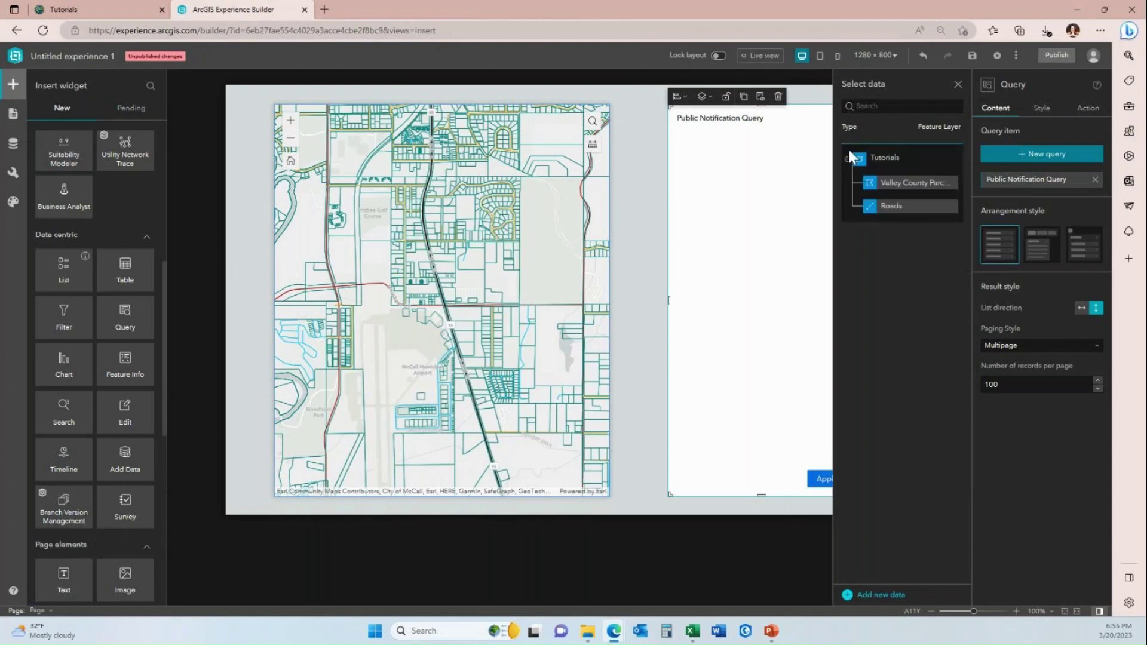
{"action": "left_click", "coordinate": [918, 187]}
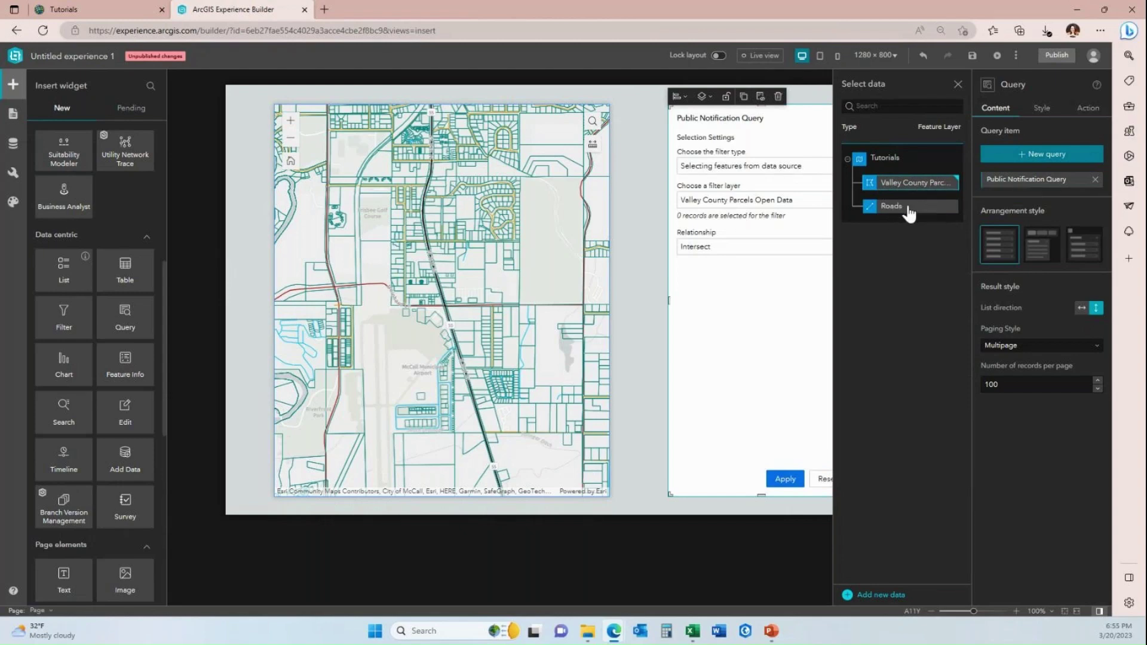
{"action": "left_click", "coordinate": [909, 210]}
{"action": "left_click", "coordinate": [958, 85]}
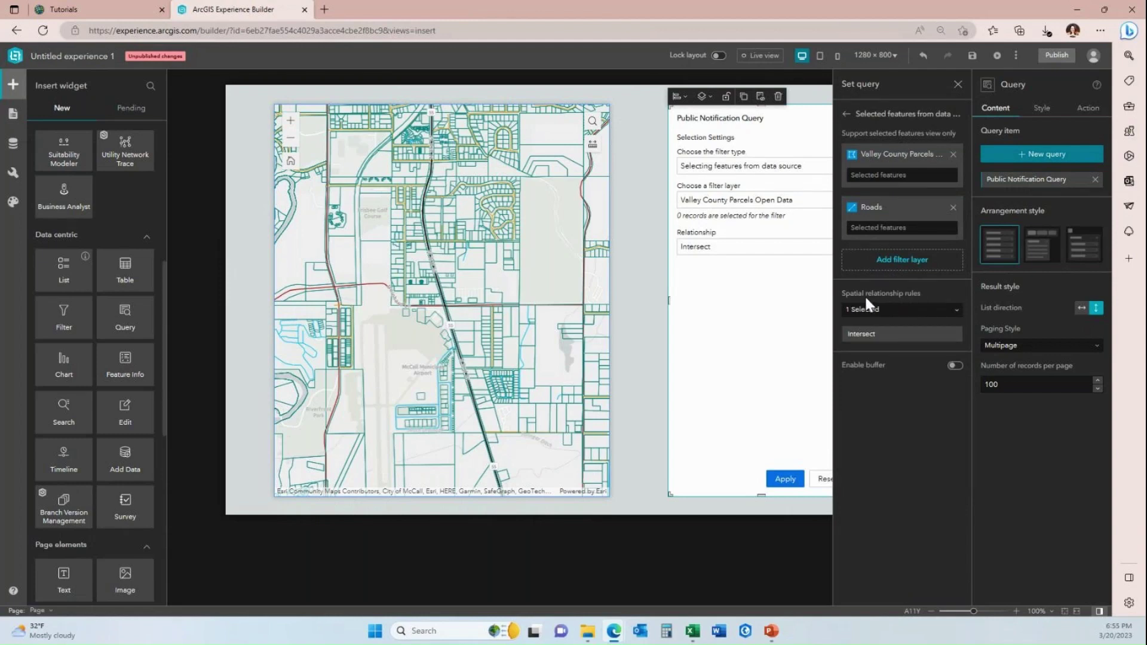
Add Contain, Cross and Envelope Intersect to the allowed spatial relationship rules.
{"action": "left_click", "coordinate": [958, 312]}
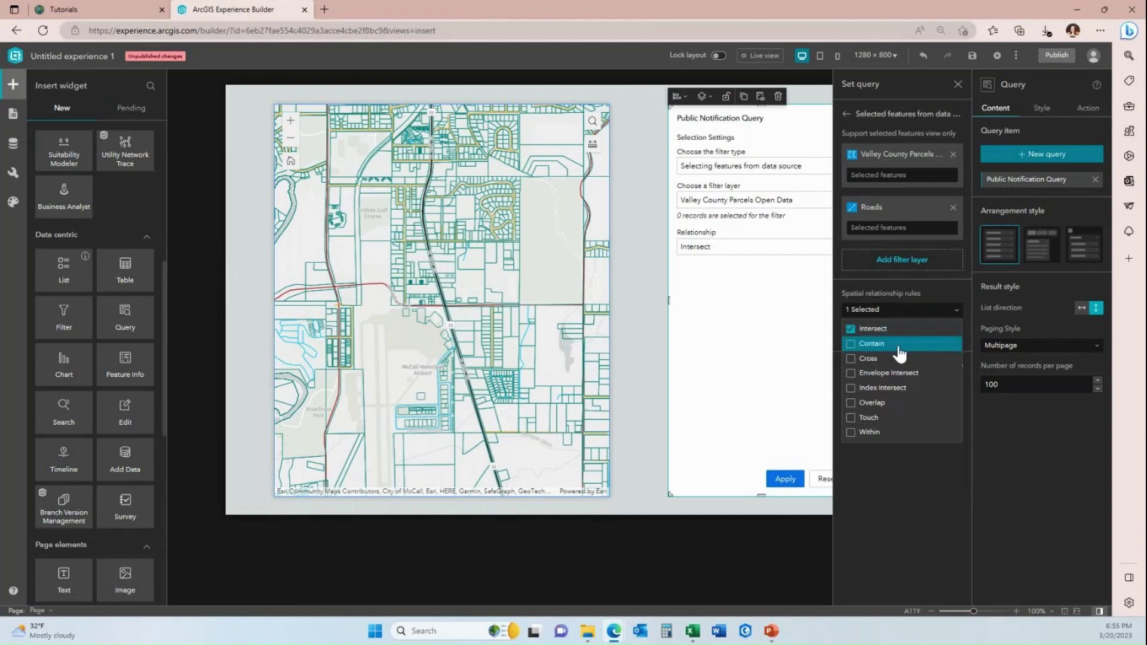
{"action": "left_click", "coordinate": [851, 344]}
{"action": "left_click", "coordinate": [851, 360]}
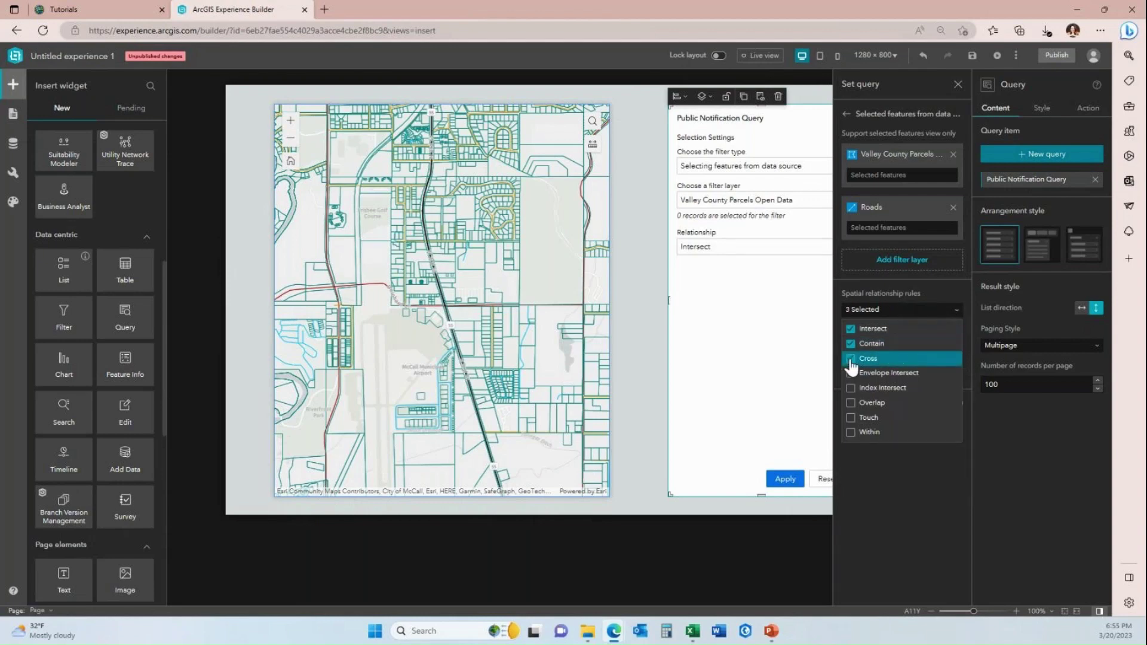
{"action": "left_click", "coordinate": [851, 374]}
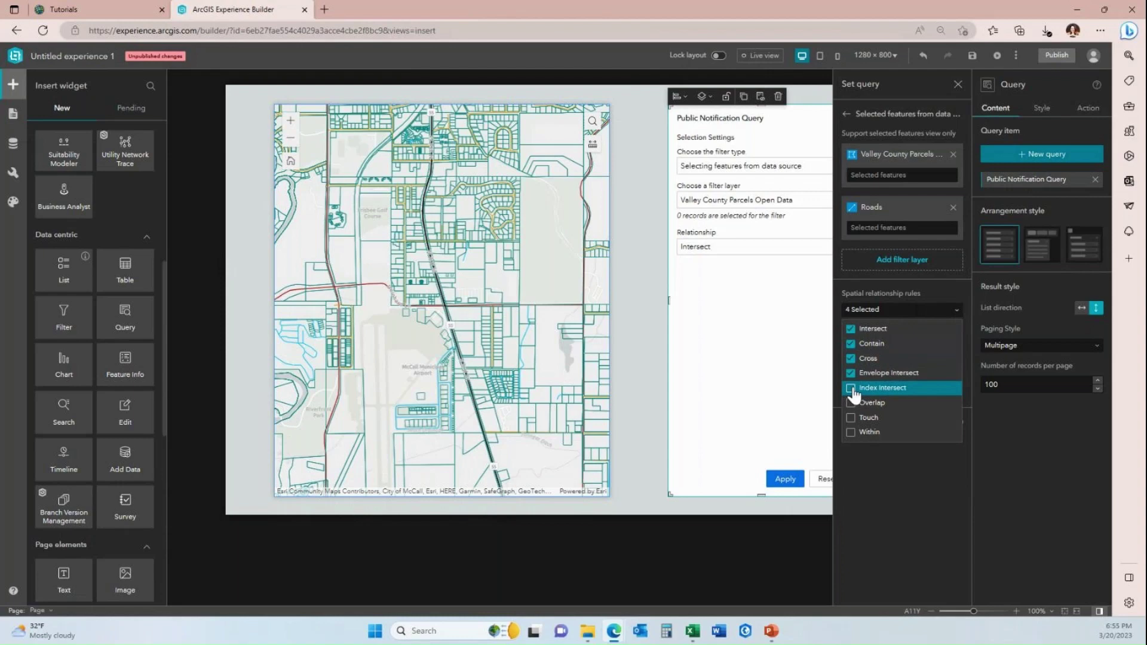
{"action": "left_click", "coordinate": [902, 485]}
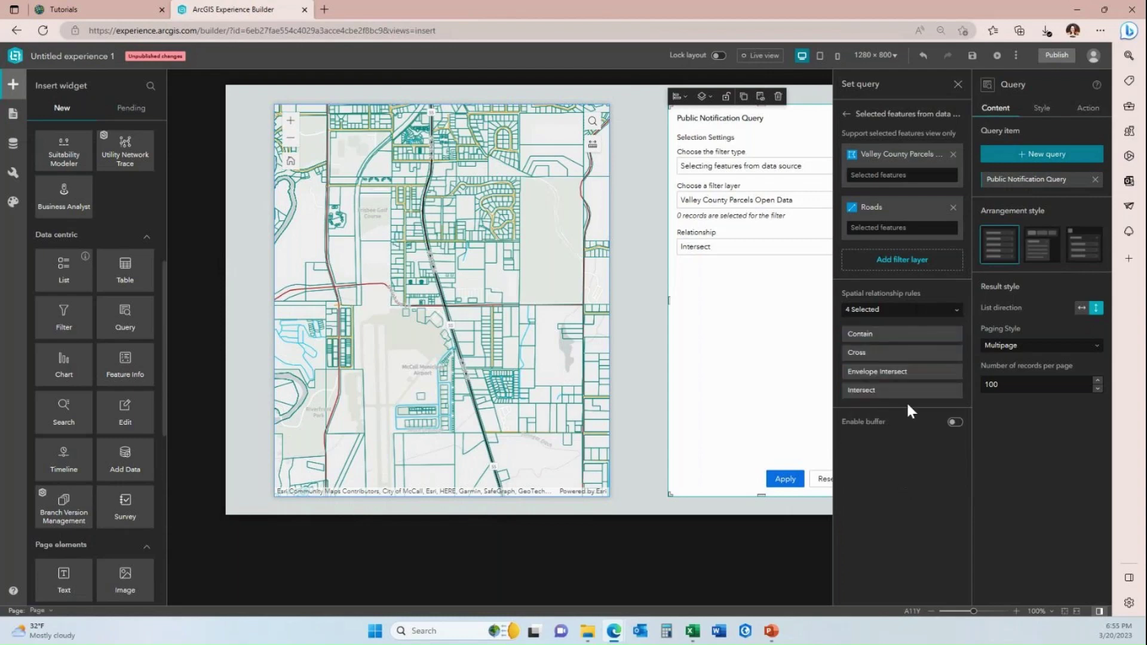
Enable the spatial filter buffer with default distance 300 and default unit Feet.
{"action": "left_click", "coordinate": [957, 424]}
{"action": "key", "text": "Tab"}
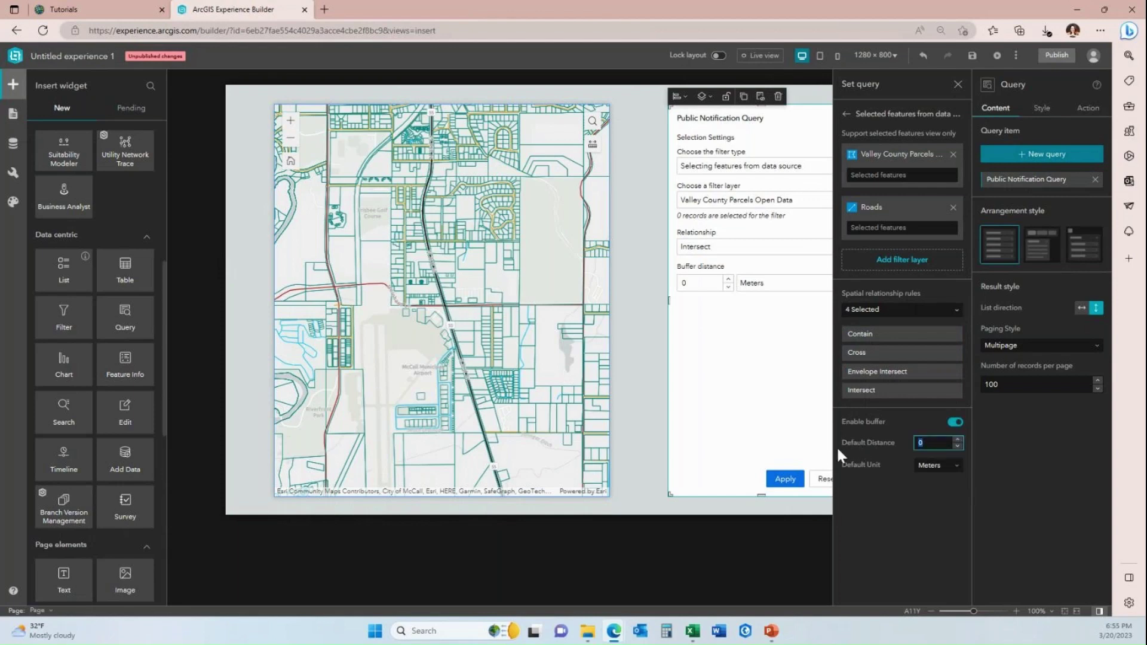
{"action": "type", "text": "300"}
{"action": "left_click", "coordinate": [956, 467]}
{"action": "left_click", "coordinate": [955, 515]}
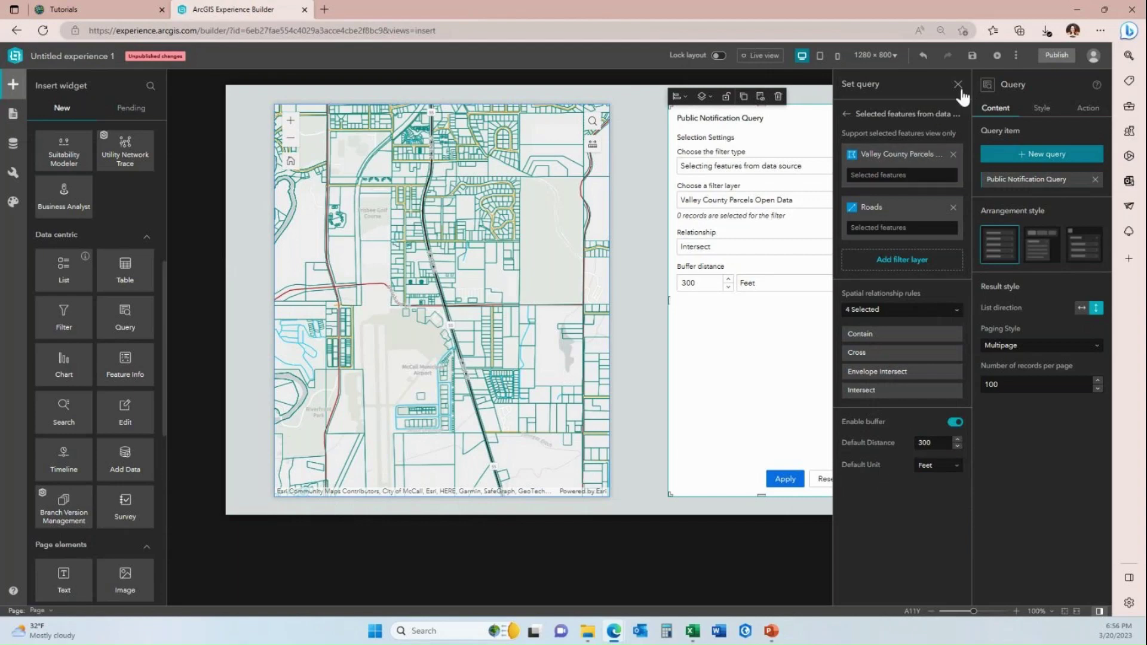
{"action": "left_click", "coordinate": [847, 117]}
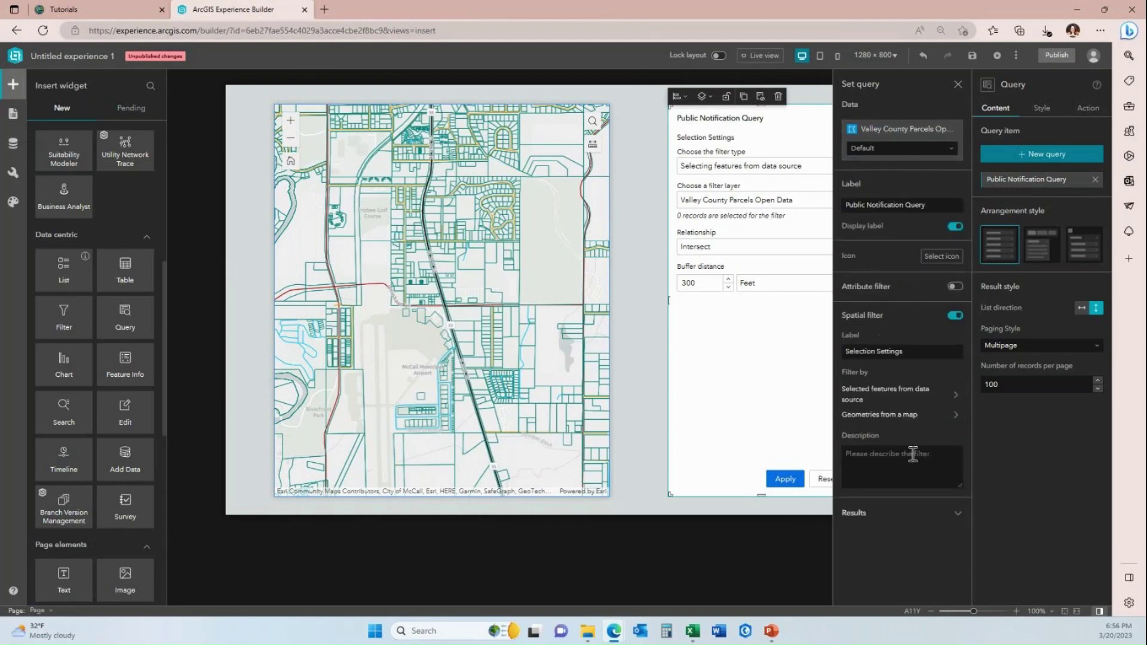
Expand the Results settings and set Configure each record to Customize.
{"action": "left_click", "coordinate": [956, 515]}
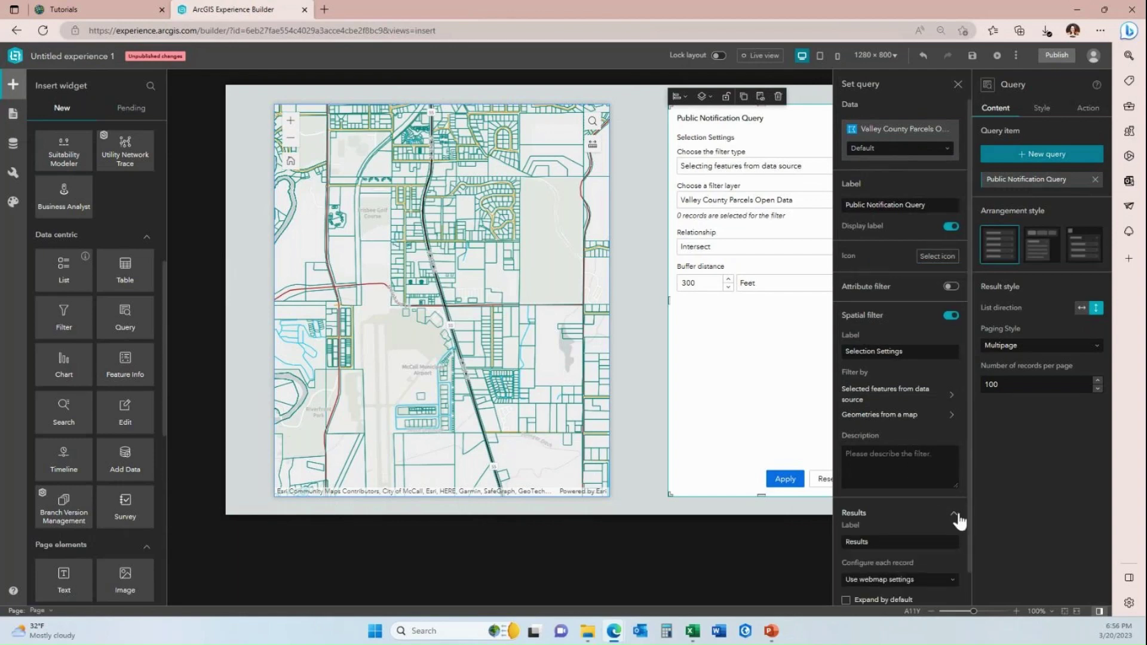
{"action": "scroll", "coordinate": [965, 497], "scroll_direction": "down", "scroll_amount": 2}
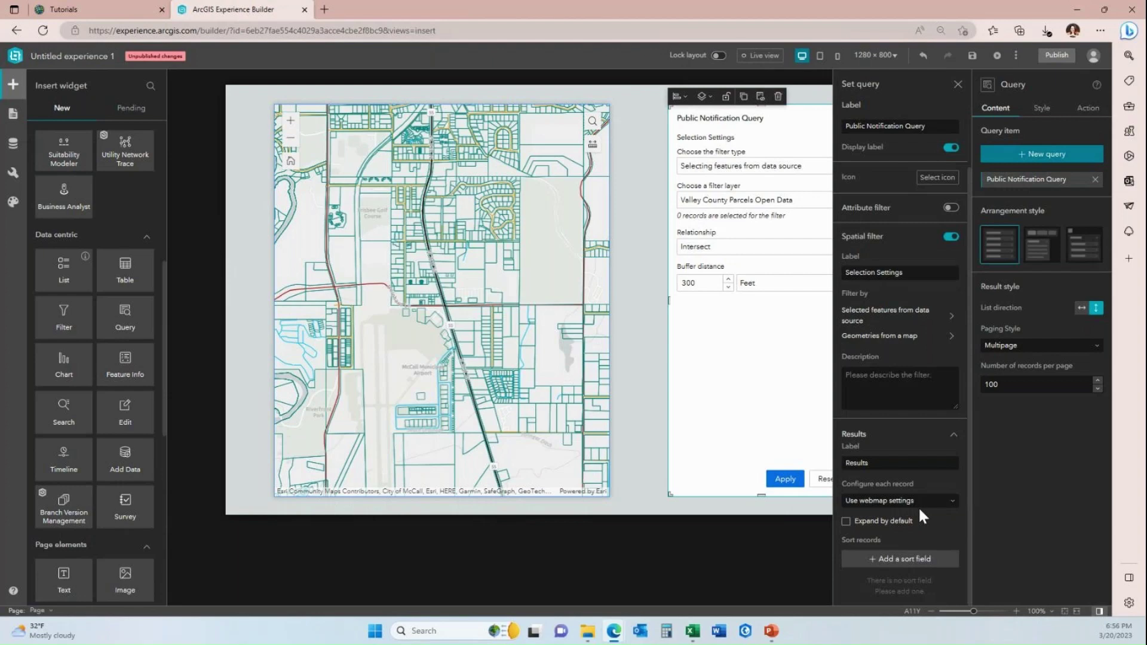
{"action": "left_click", "coordinate": [951, 512]}
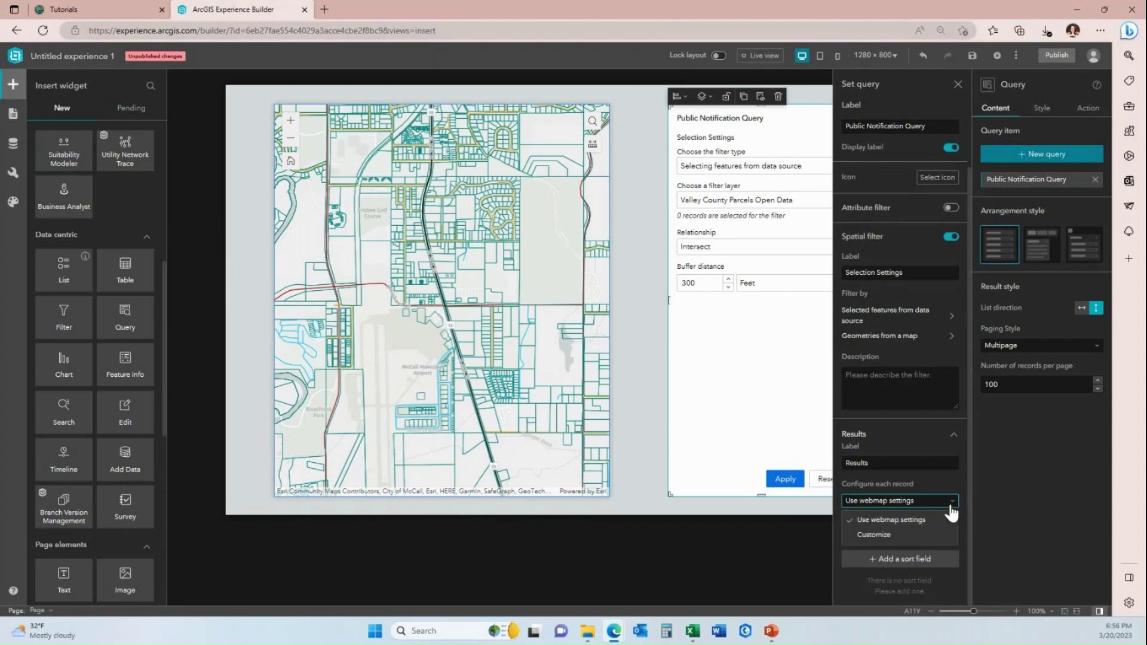
{"action": "left_click", "coordinate": [896, 535]}
Set the result heading to {PARCELNO} - {PCDesc}.
{"action": "scroll", "coordinate": [941, 475], "scroll_direction": "down", "scroll_amount": 4}
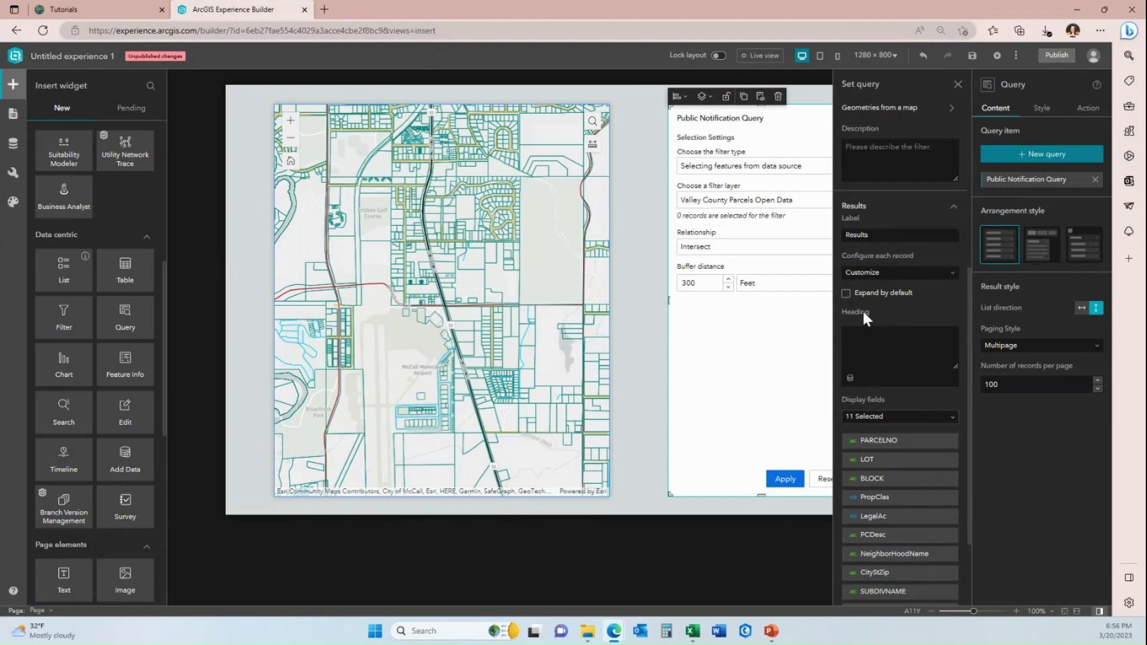
{"action": "left_click", "coordinate": [850, 380]}
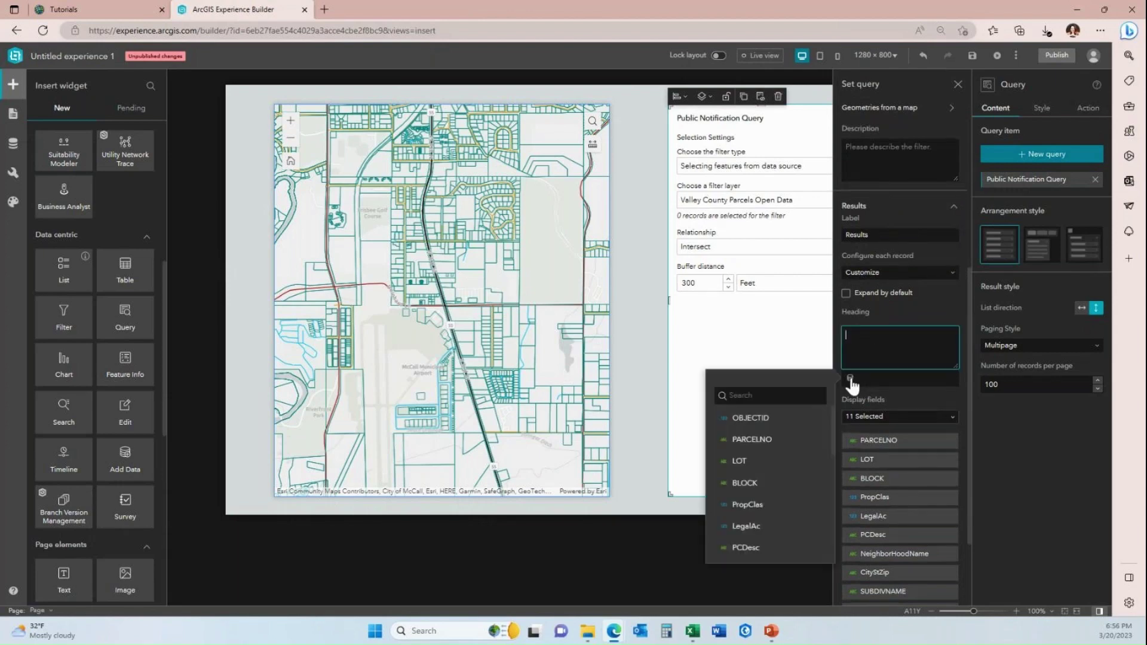
{"action": "left_click", "coordinate": [769, 447]}
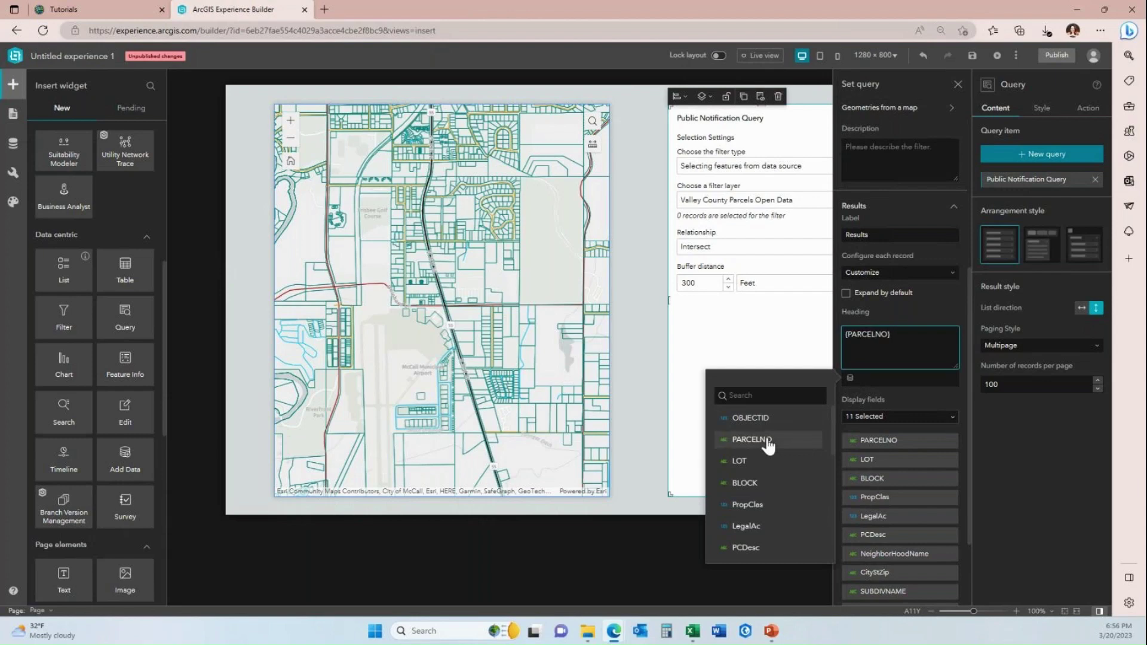
{"action": "type", "text": "-"}
{"action": "scroll", "coordinate": [750, 475], "scroll_direction": "down", "scroll_amount": 1}
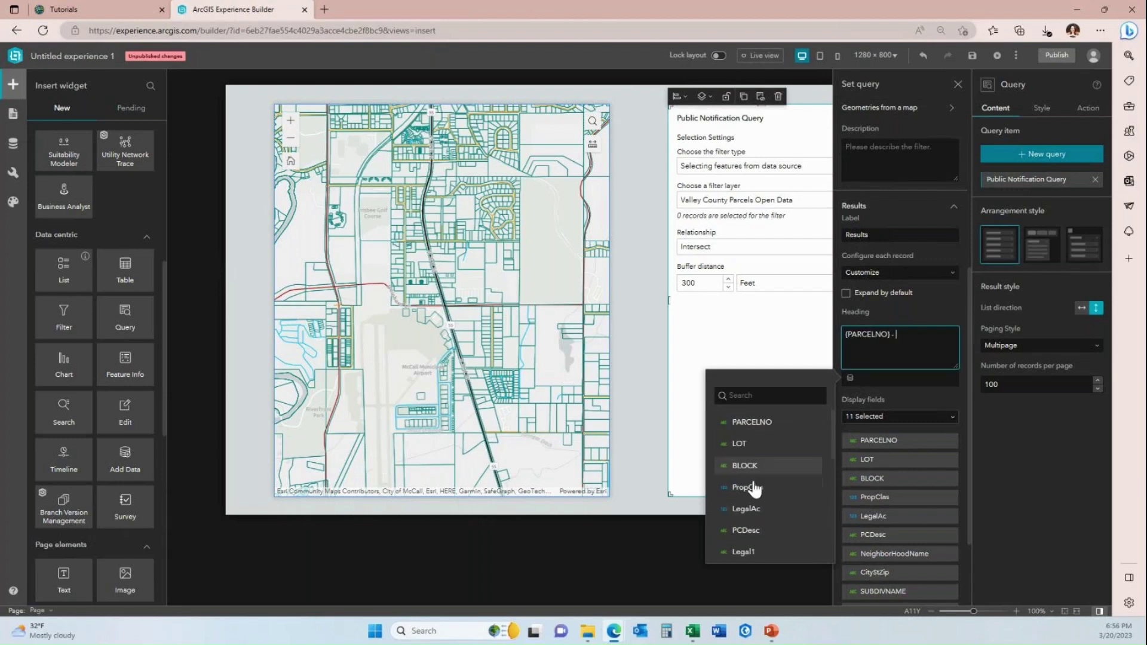
{"action": "left_click", "coordinate": [770, 525]}
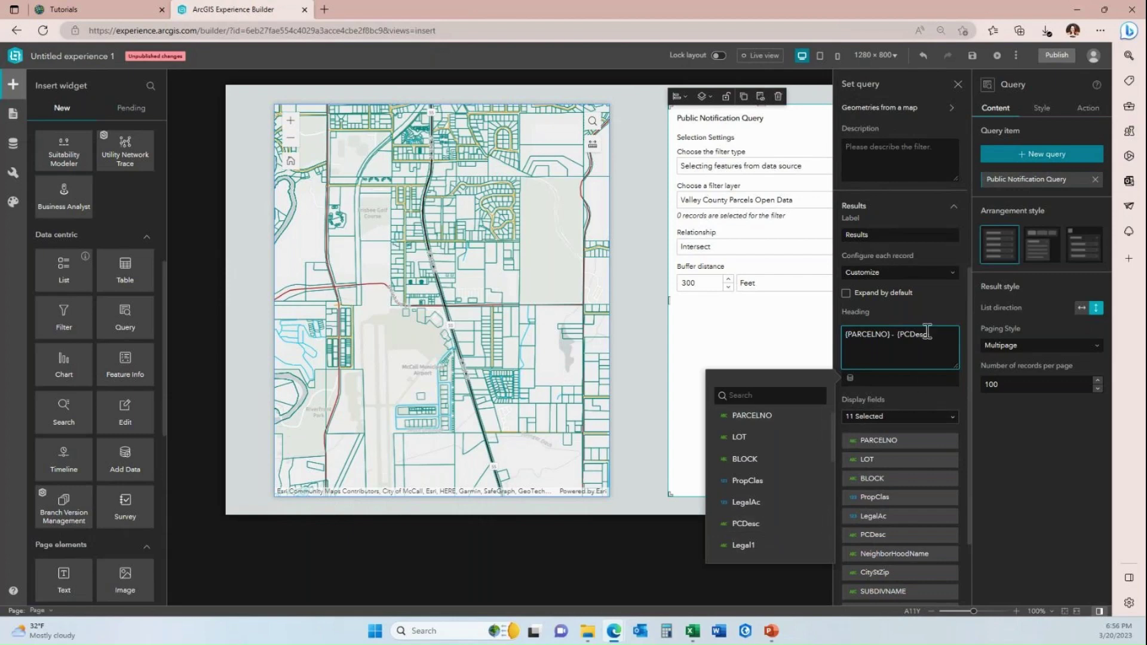
Uncheck PARCELNO and PCDesc in Display fields, leaving 9 fields shown.
{"action": "left_click", "coordinate": [954, 422]}
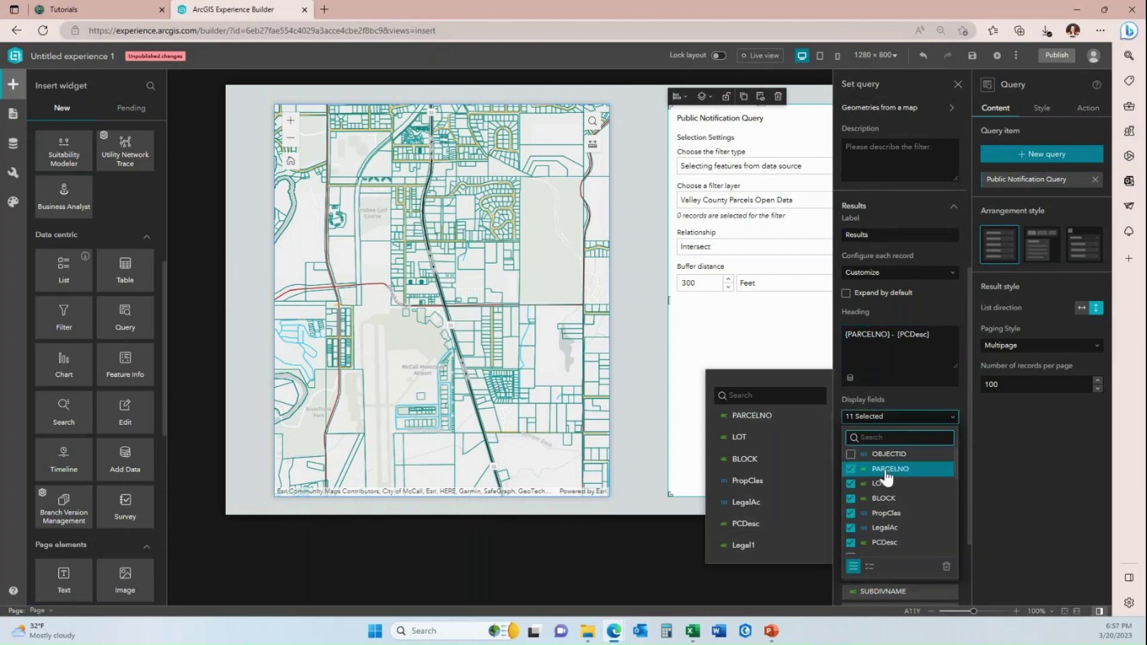
{"action": "left_click", "coordinate": [861, 472]}
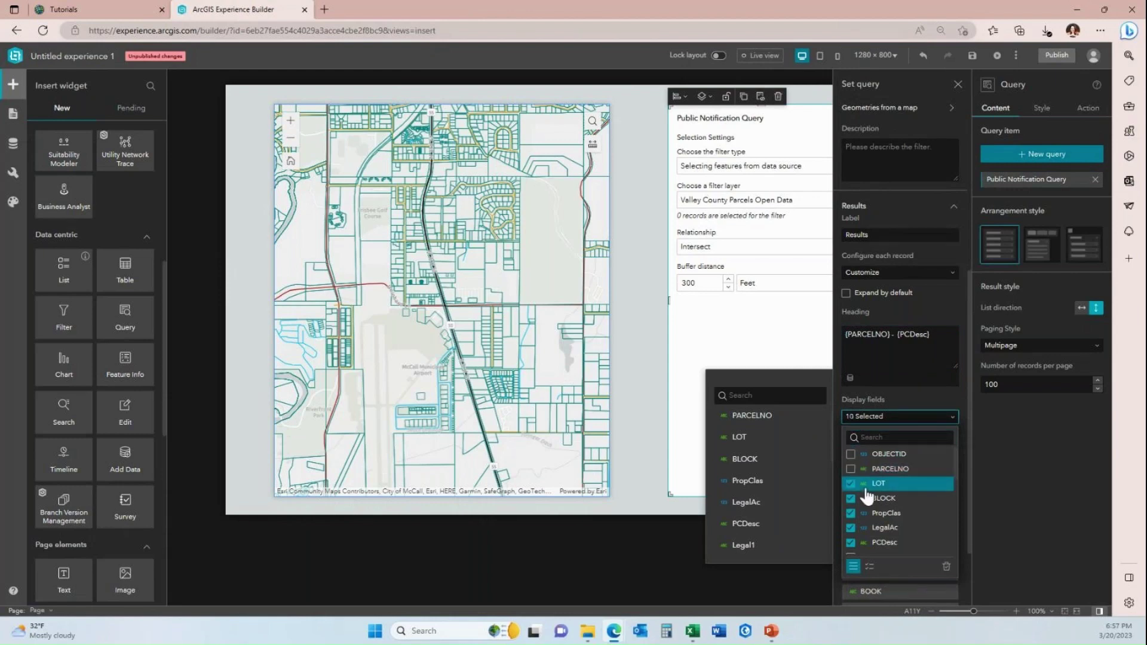
{"action": "left_click", "coordinate": [851, 543]}
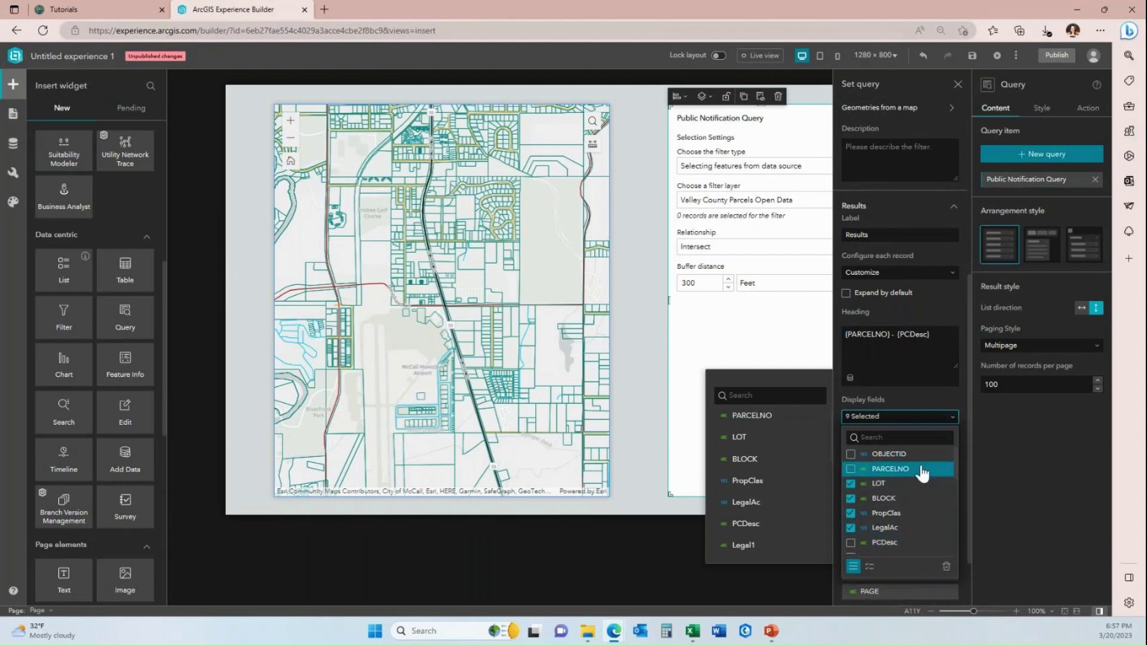
{"action": "left_click", "coordinate": [923, 393]}
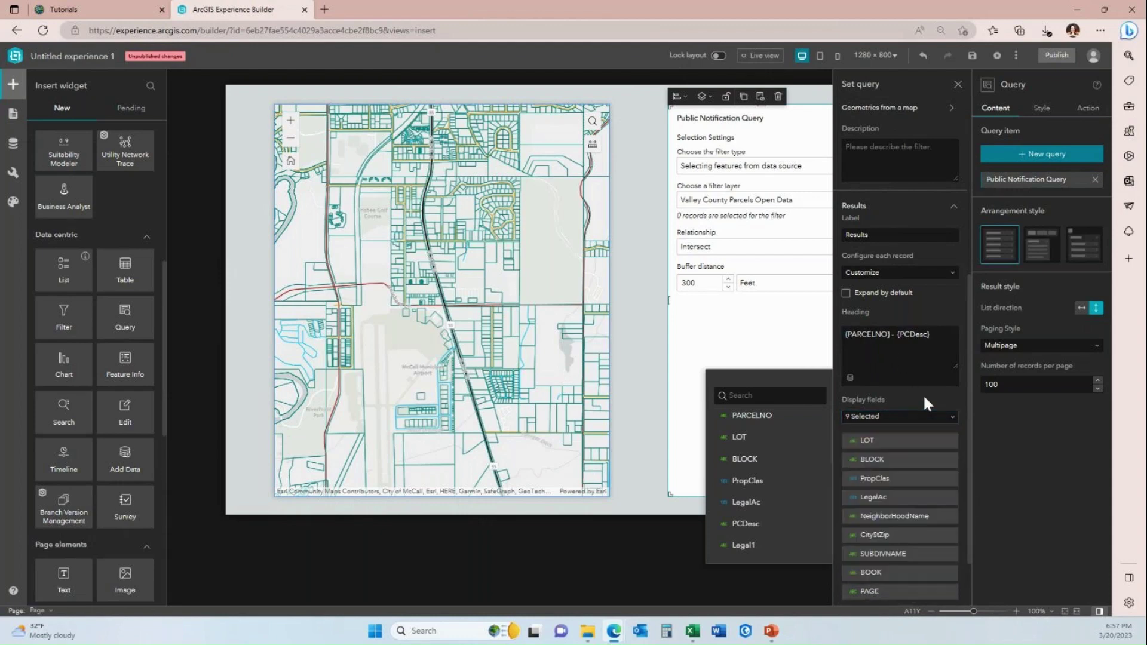
{"action": "scroll", "coordinate": [926, 450], "scroll_direction": "down", "scroll_amount": 2}
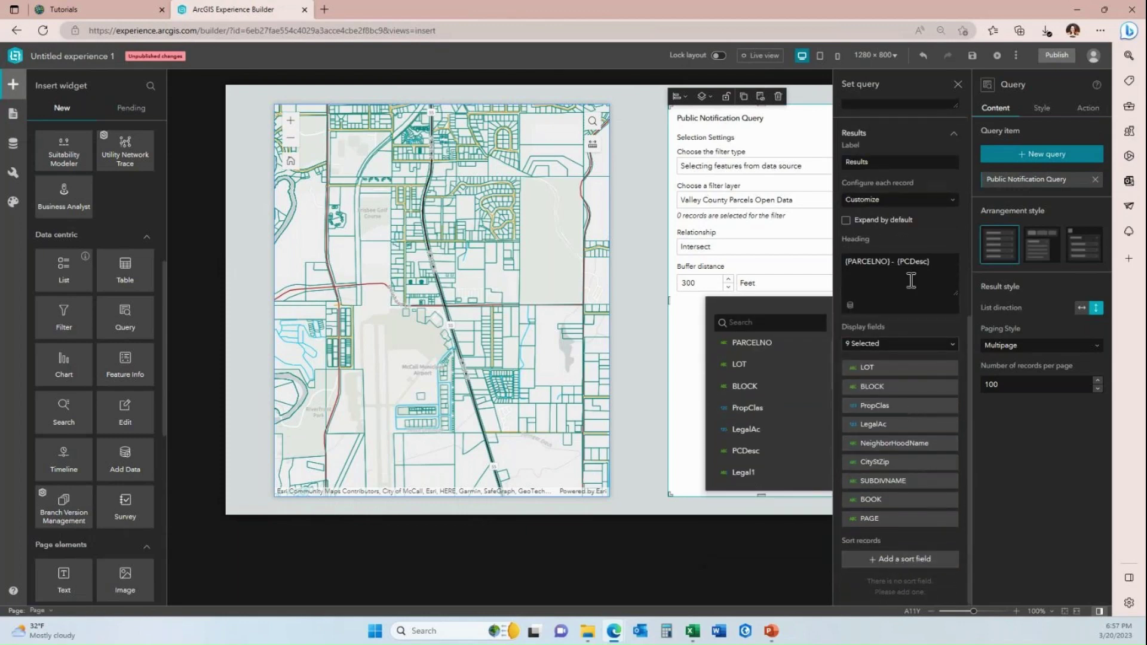
{"action": "left_click", "coordinate": [958, 85]}
Save and preview the experience, keeping Valley County Parcels Open Data as the filter layer.
{"action": "left_click", "coordinate": [972, 56]}
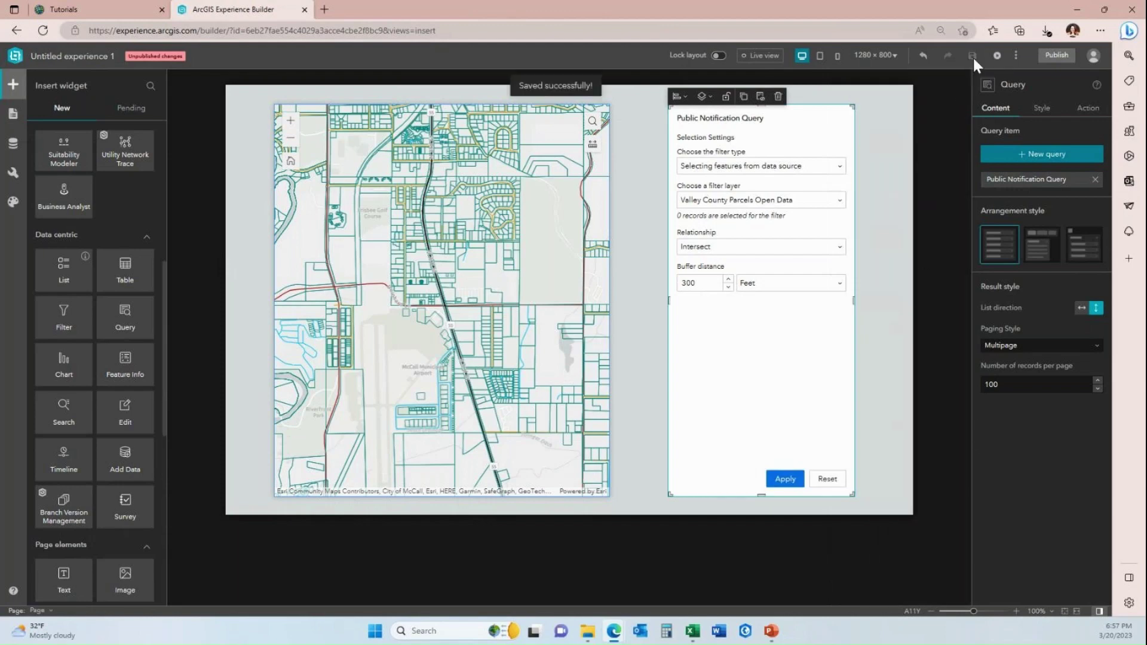
{"action": "left_click", "coordinate": [998, 58]}
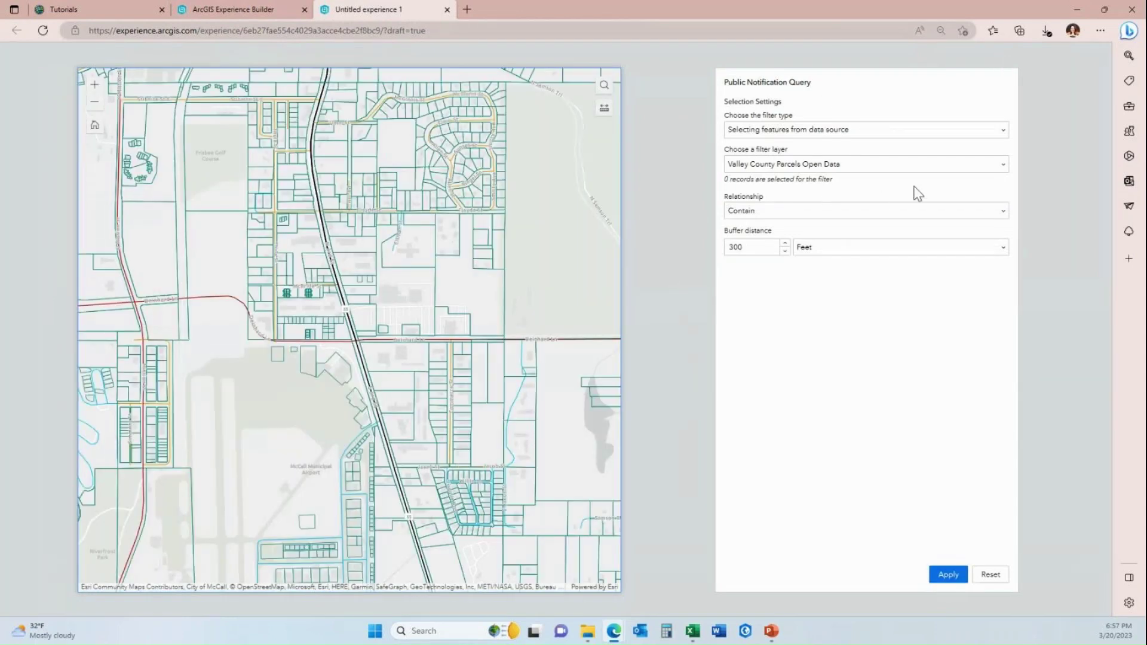
{"action": "left_click", "coordinate": [1005, 169]}
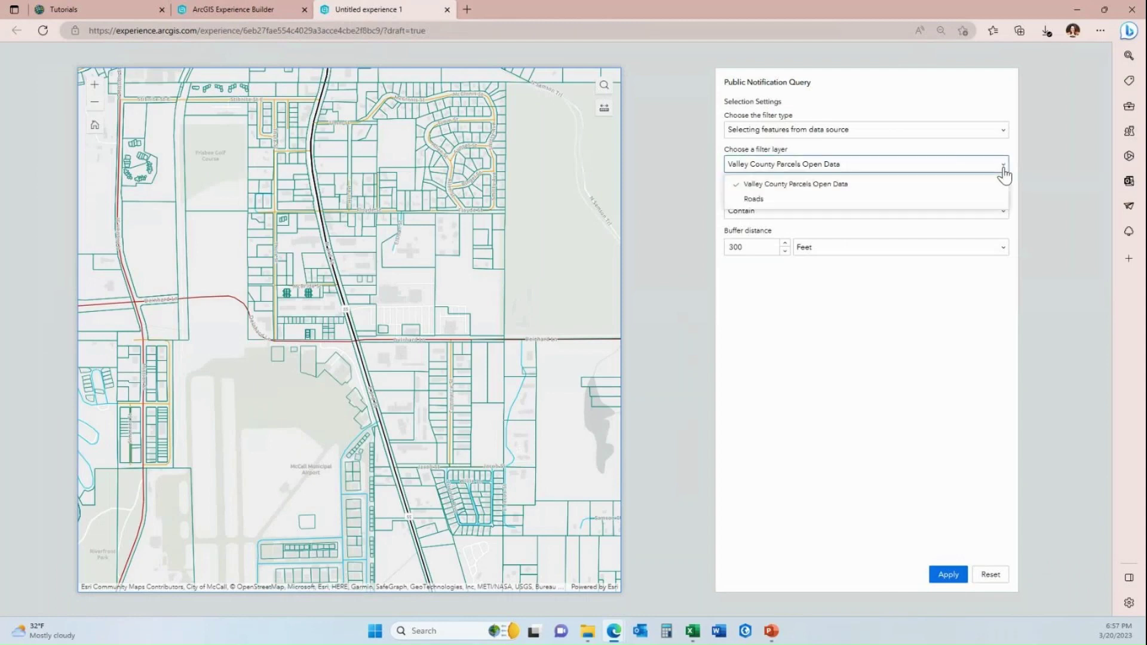
{"action": "left_click", "coordinate": [866, 191]}
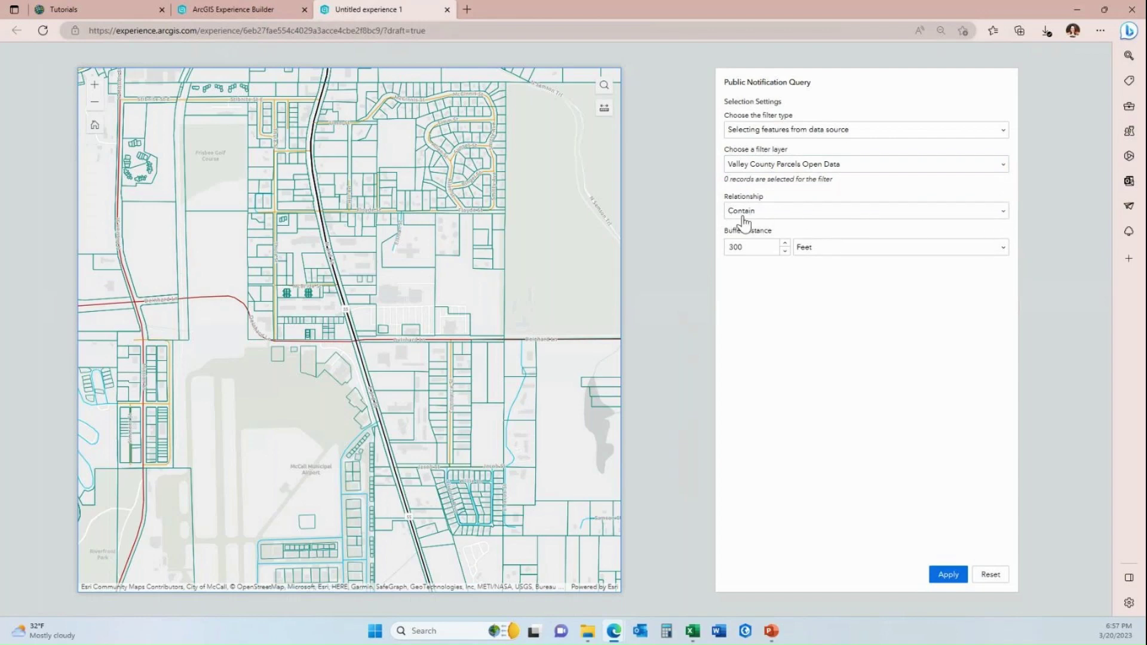
Set the spatial relationship to Intersect with a 500-foot buffer distance.
{"action": "left_click", "coordinate": [1003, 220]}
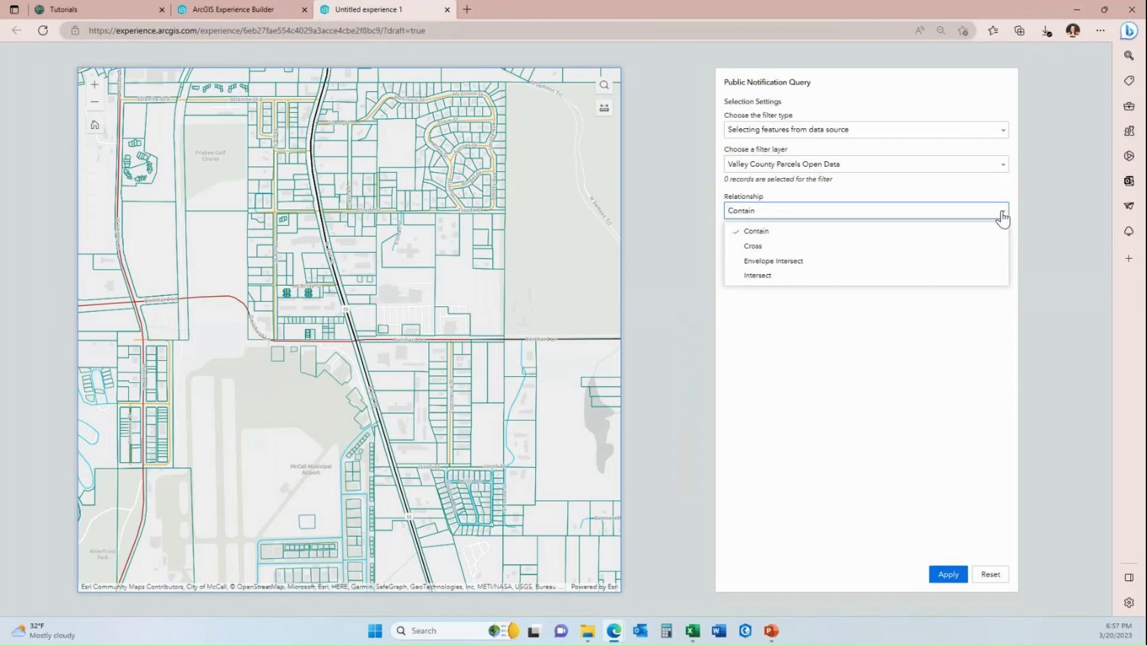
{"action": "left_click", "coordinate": [759, 276]}
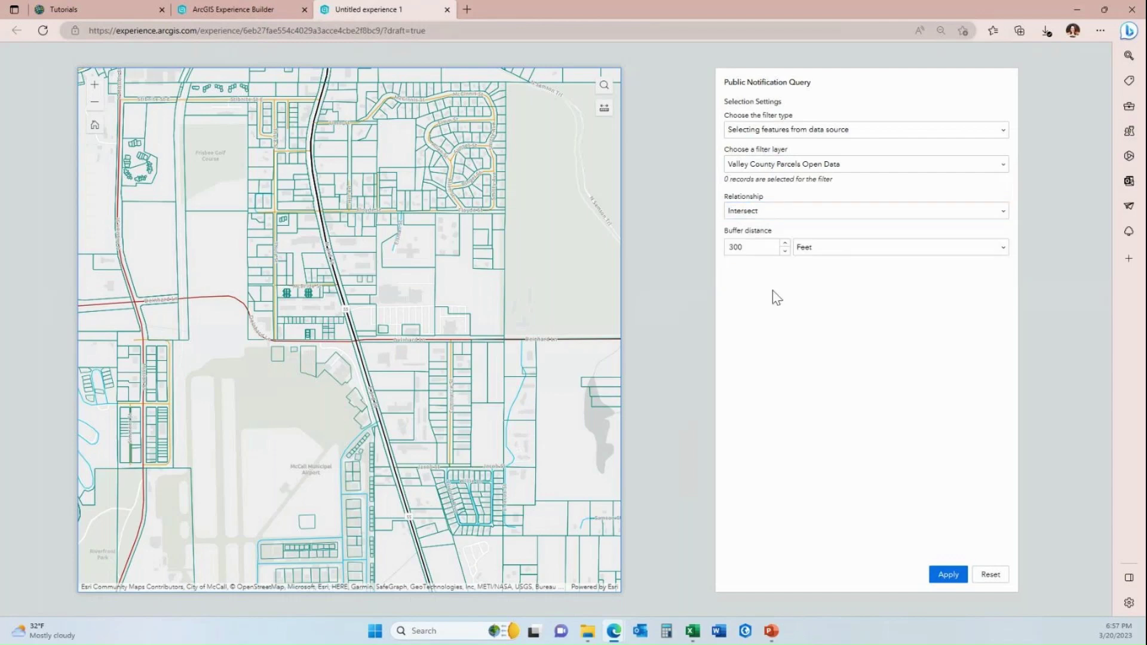
{"action": "double_click", "coordinate": [757, 246]}
{"action": "type", "text": "500"}
{"action": "left_click", "coordinate": [474, 174]}
{"action": "left_click", "coordinate": [949, 575]}
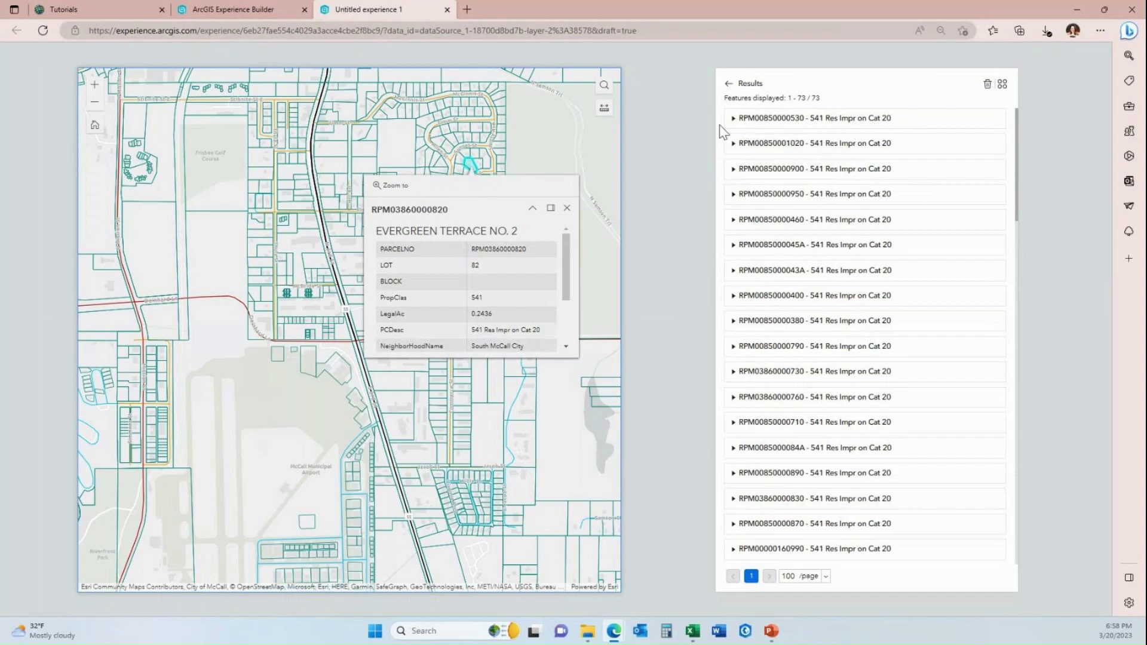
{"action": "left_click", "coordinate": [733, 119]}
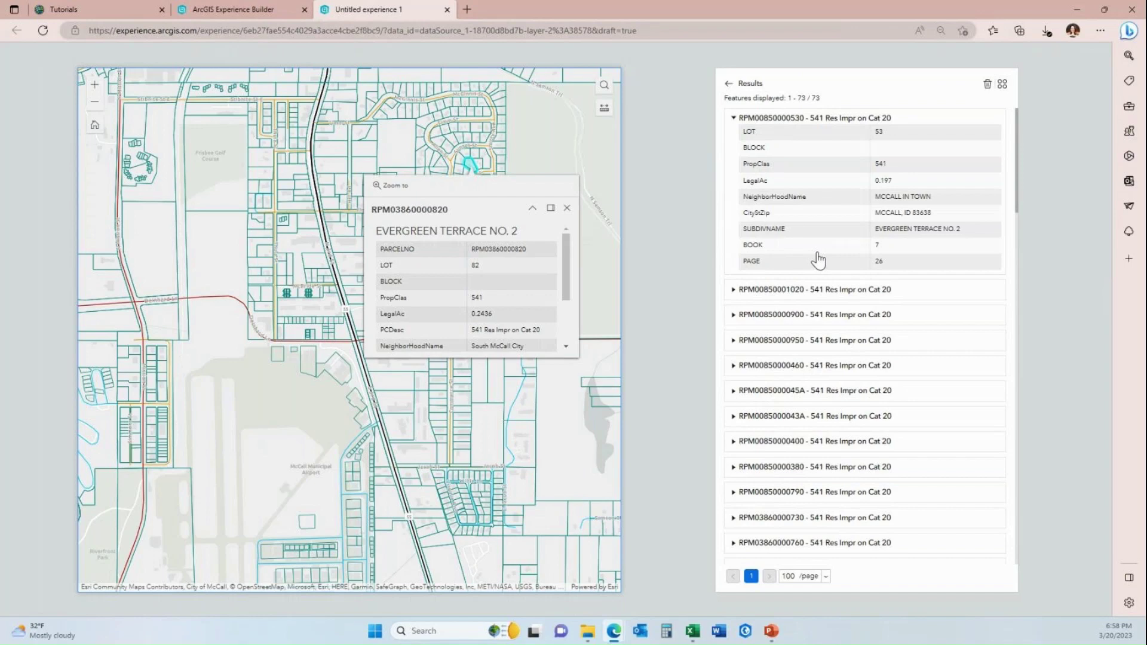
{"action": "left_click", "coordinate": [734, 118]}
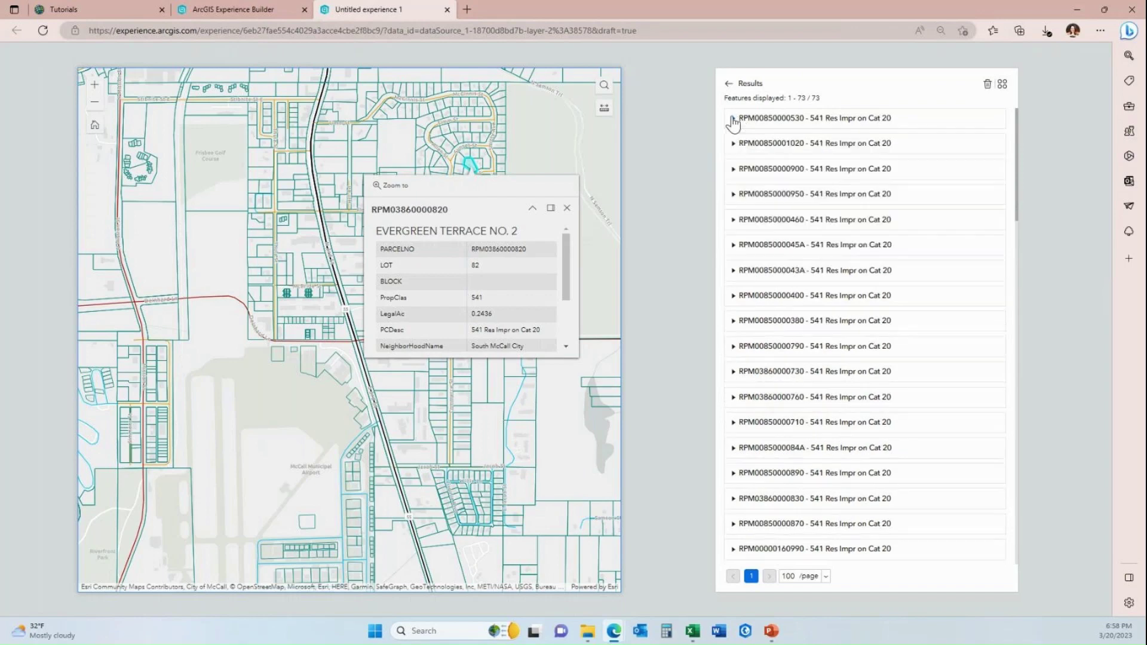
{"action": "left_click", "coordinate": [848, 147]}
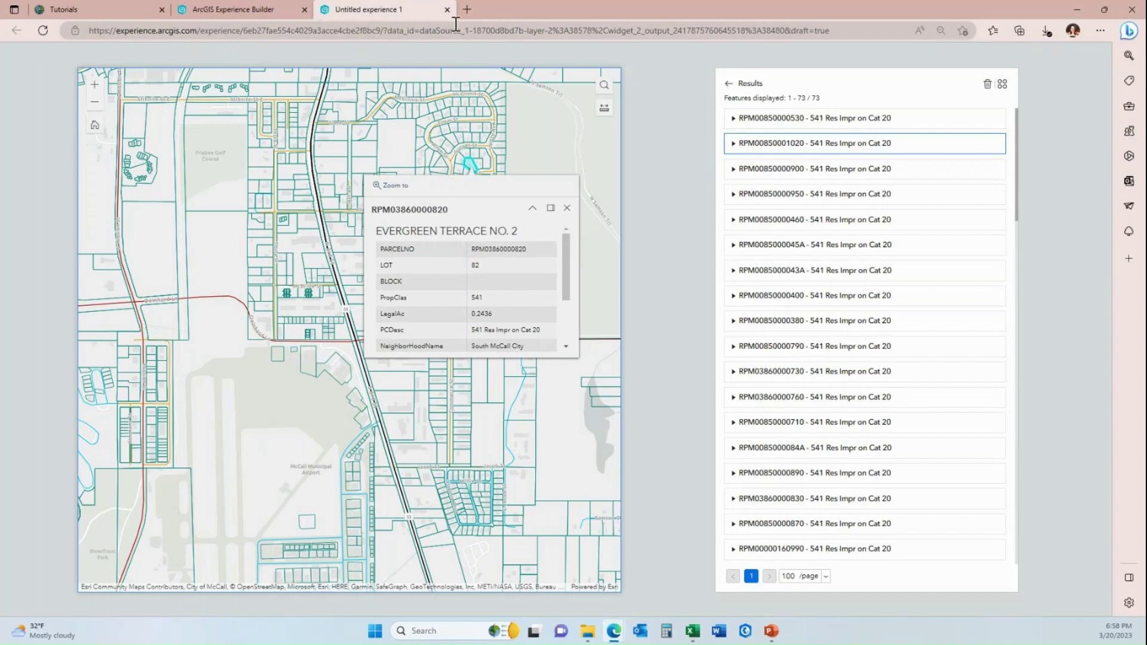
Close the preview and add a Record selection changes trigger with a Map Filter action.
{"action": "left_click", "coordinate": [447, 9]}
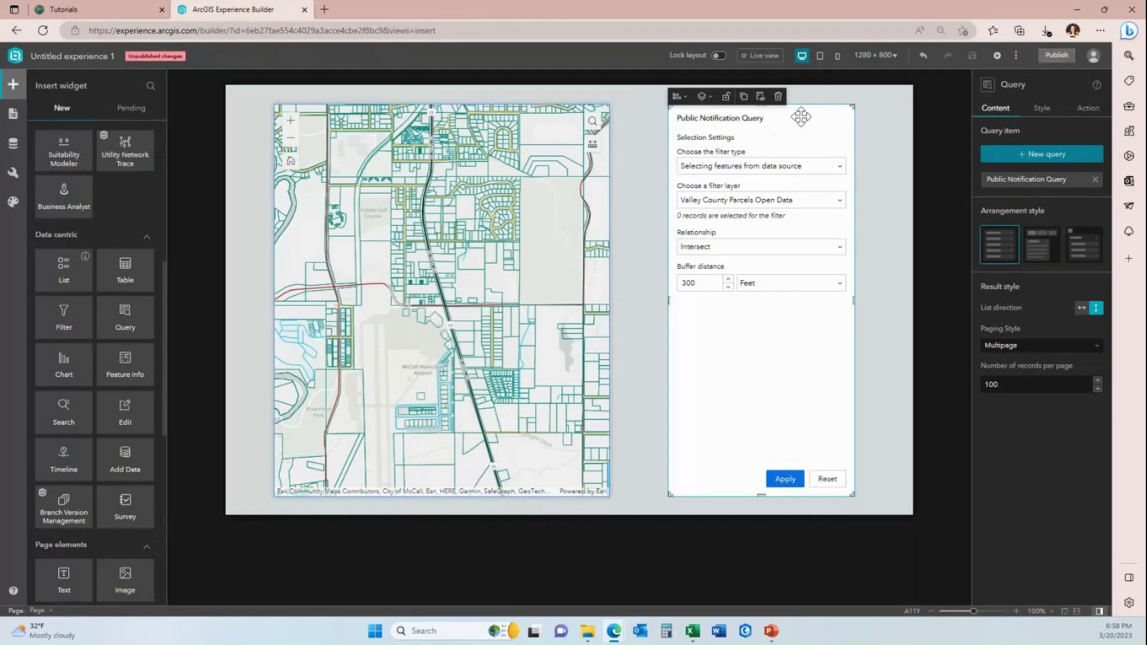
{"action": "left_click", "coordinate": [1091, 113]}
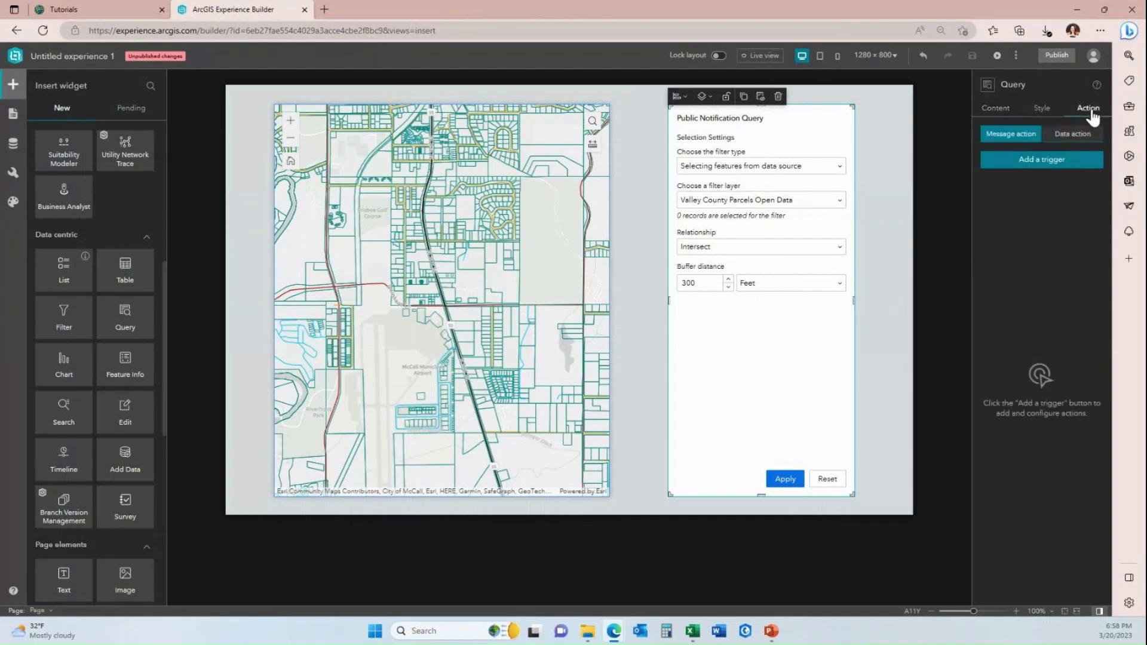
{"action": "left_click", "coordinate": [1041, 162]}
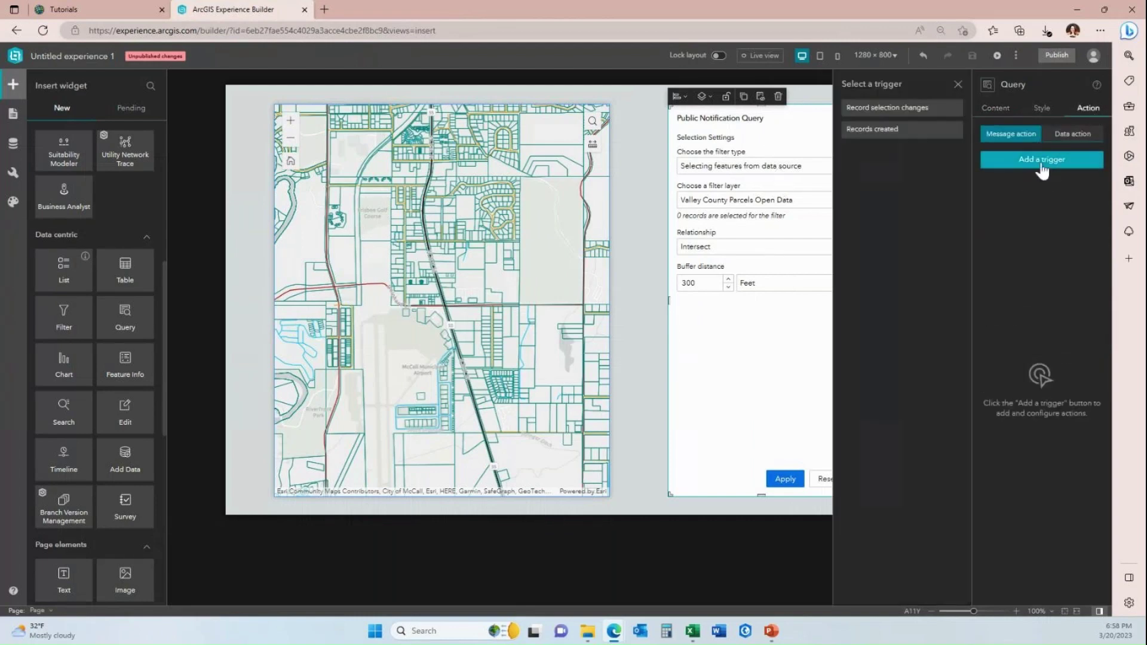
{"action": "left_click", "coordinate": [940, 114]}
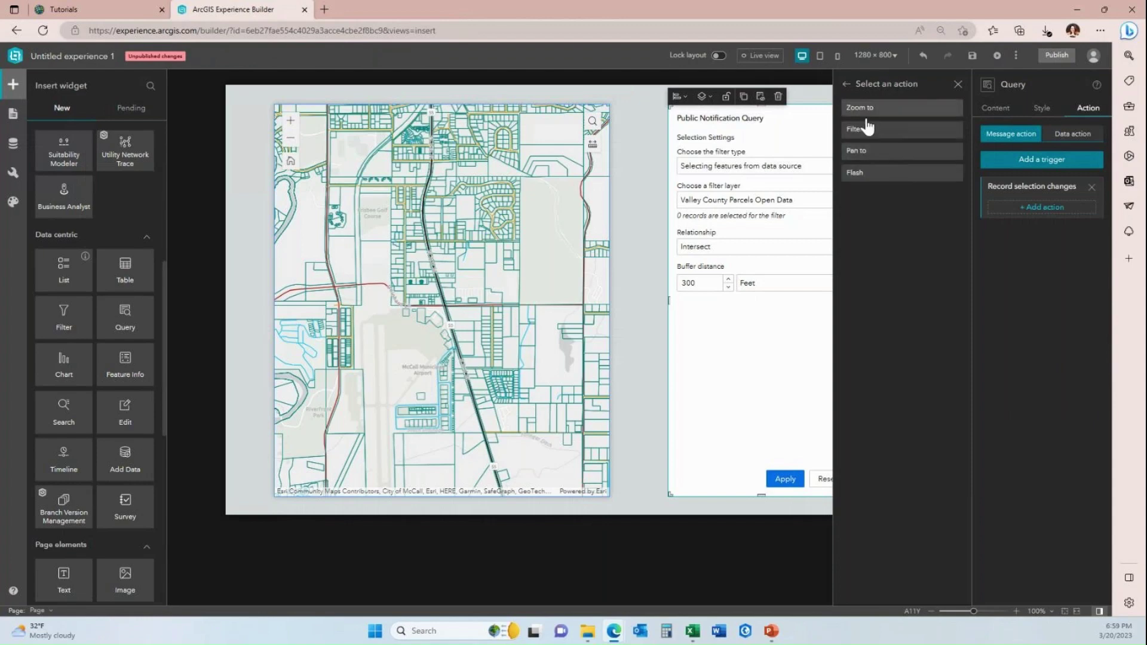
{"action": "left_click", "coordinate": [881, 130]}
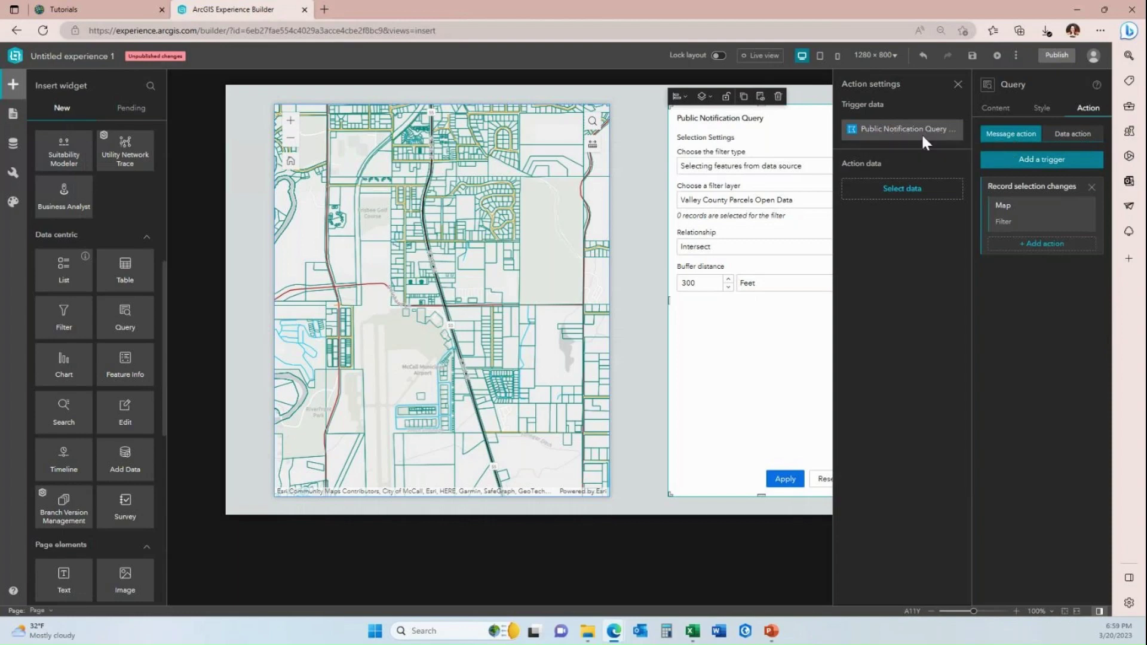
Apply the filter to the Tutorials map's Valley County Parcels Open Data layer, matching PARCELNO to PARCELNO.
{"action": "left_click", "coordinate": [860, 189]}
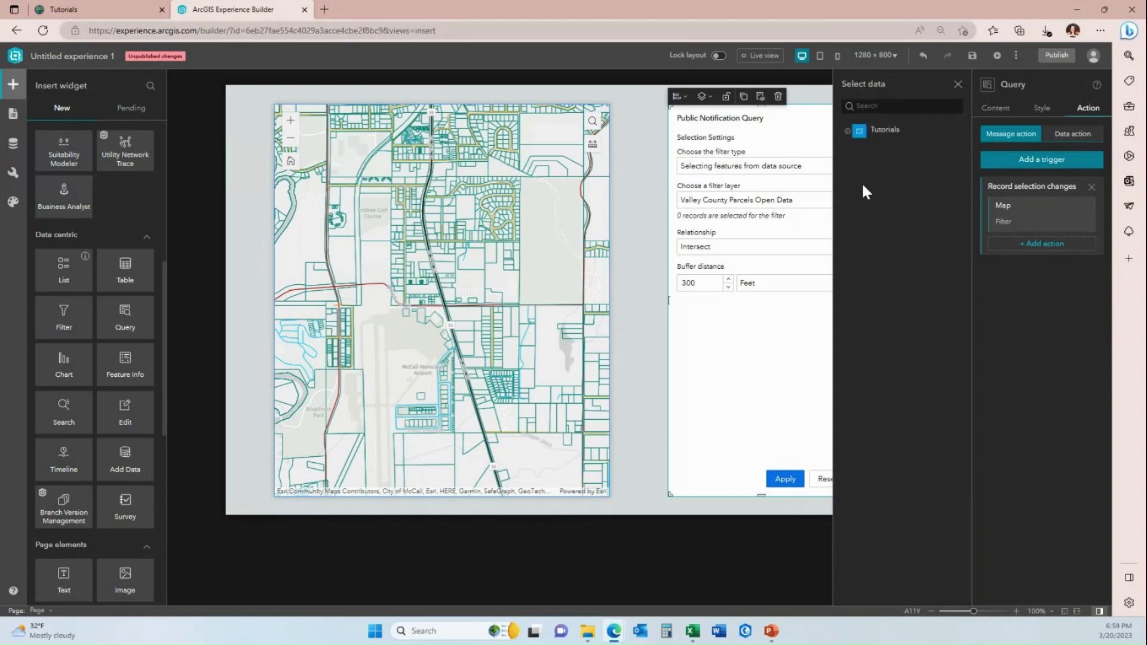
{"action": "left_click", "coordinate": [848, 132]}
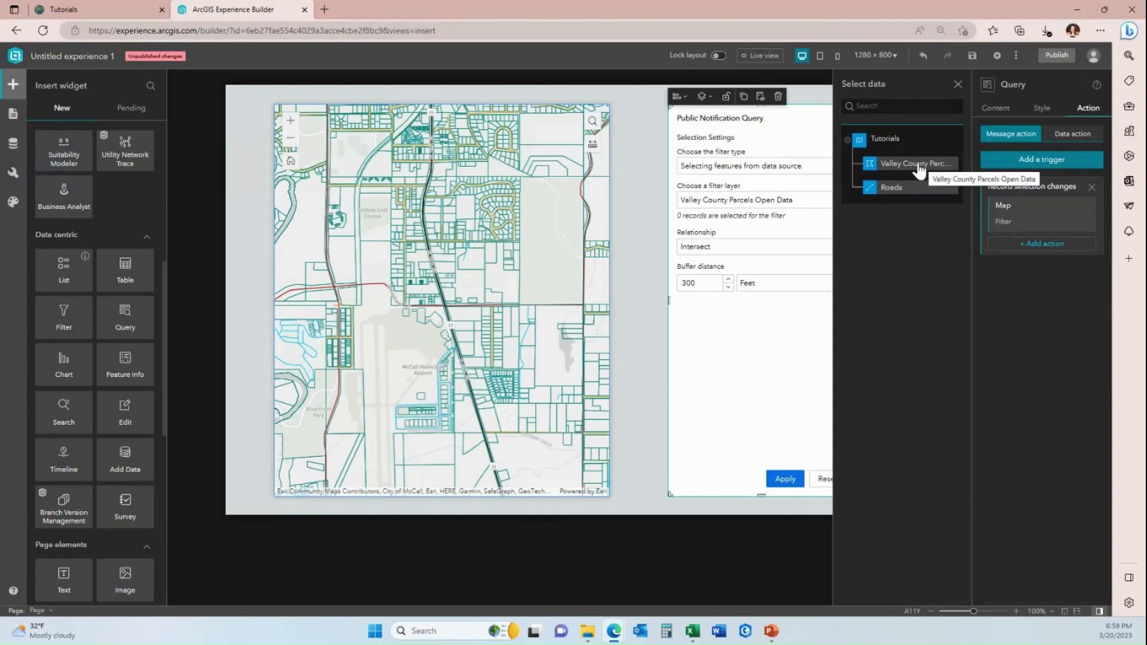
{"action": "left_click", "coordinate": [920, 167]}
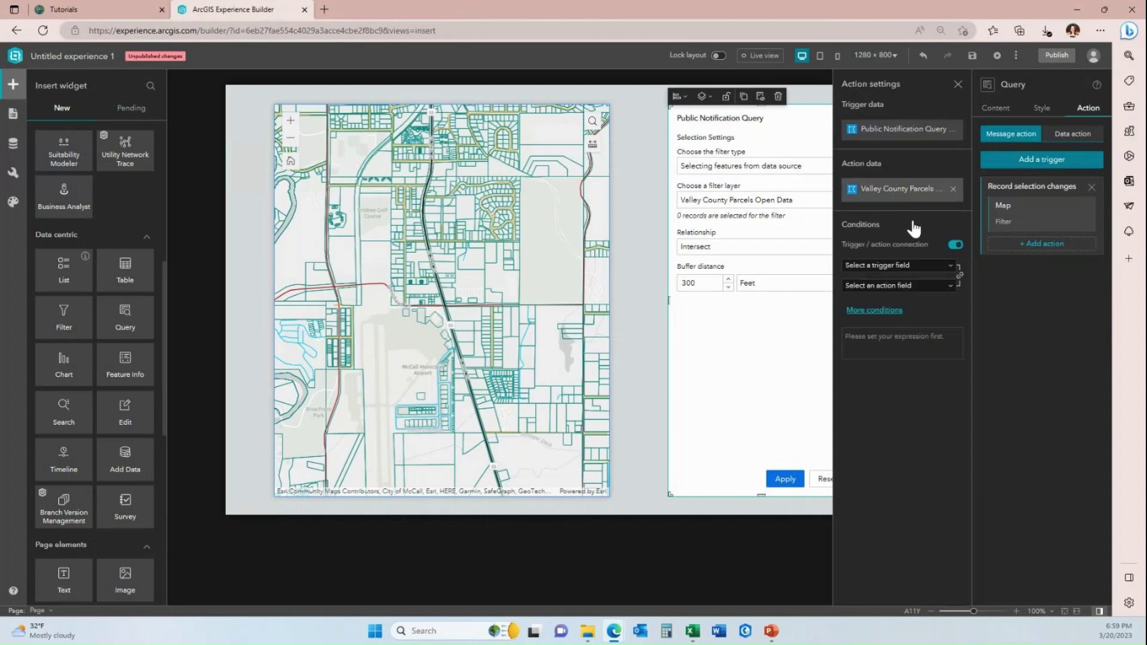
{"action": "left_click", "coordinate": [939, 267]}
{"action": "left_click", "coordinate": [941, 300]}
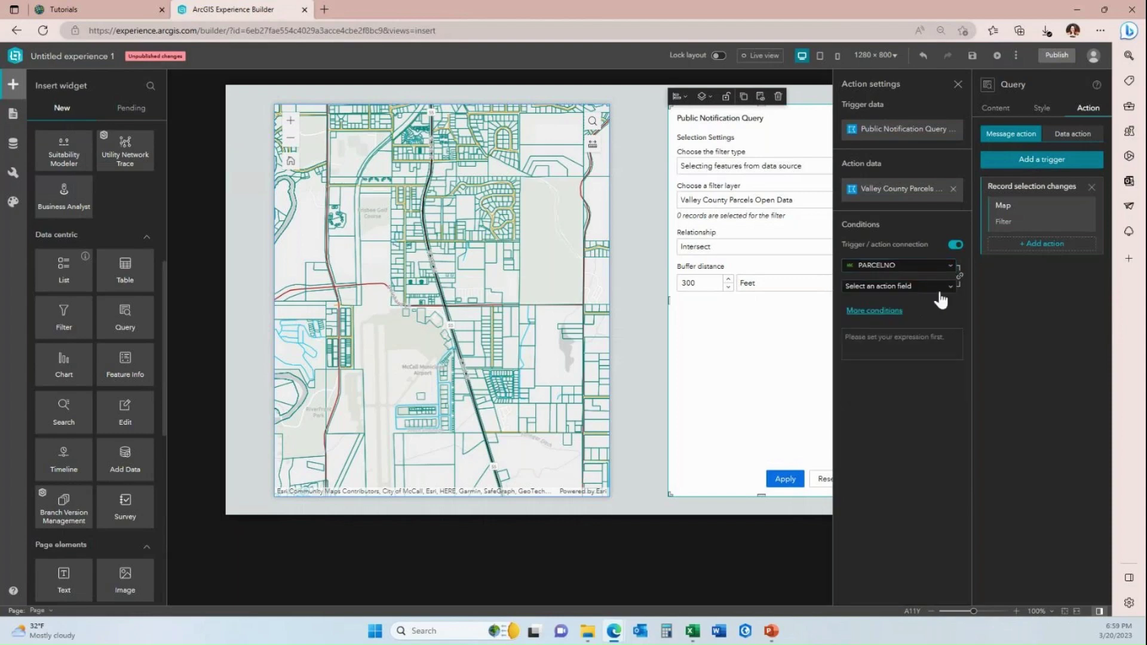
{"action": "left_click", "coordinate": [939, 290]}
{"action": "left_click", "coordinate": [920, 326]}
Close the action settings, save the experience and preview it.
{"action": "left_click", "coordinate": [958, 84]}
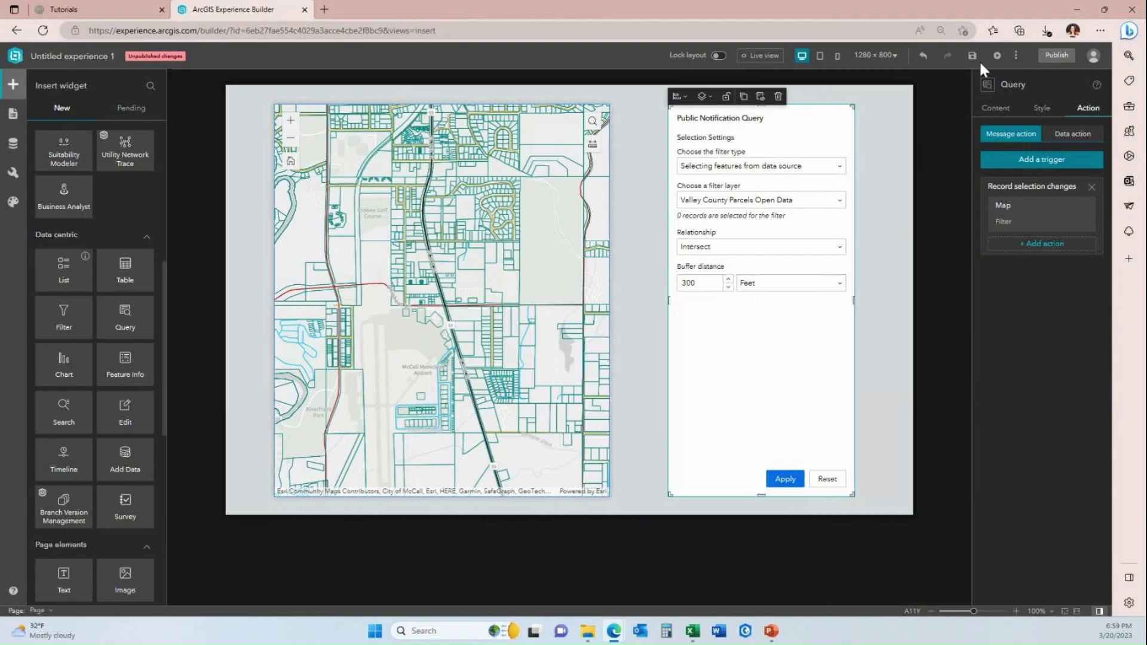
{"action": "left_click", "coordinate": [973, 56]}
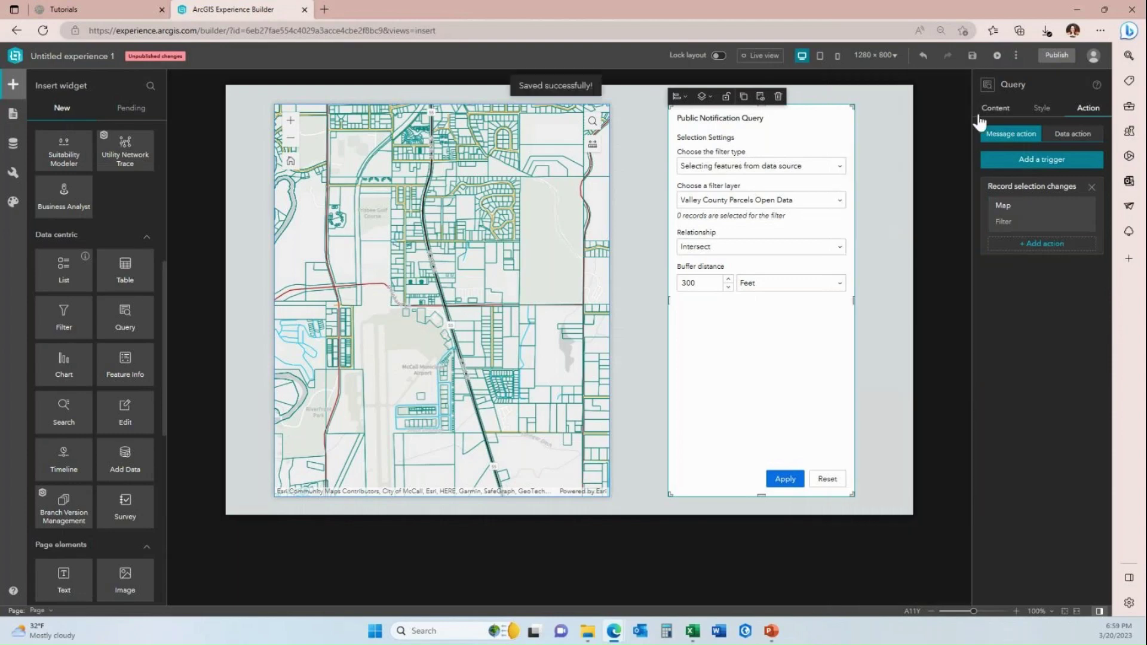
{"action": "left_click", "coordinate": [997, 56]}
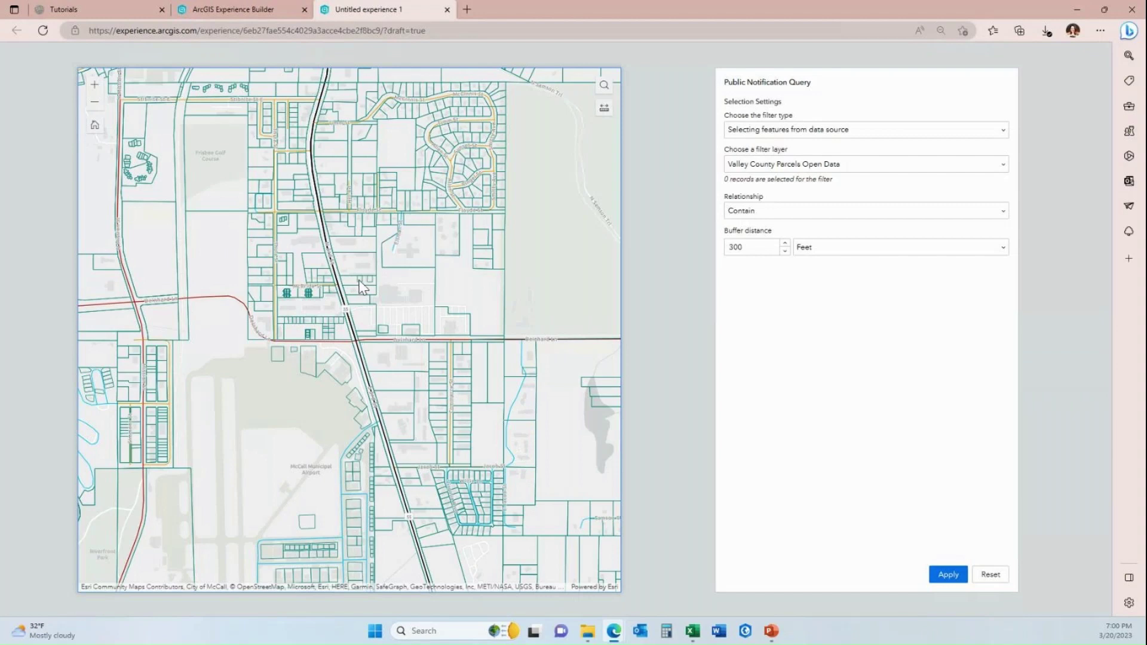
Run a 300-foot Intersect query around the Village II Condo's parcel.
{"action": "left_click", "coordinate": [320, 294]}
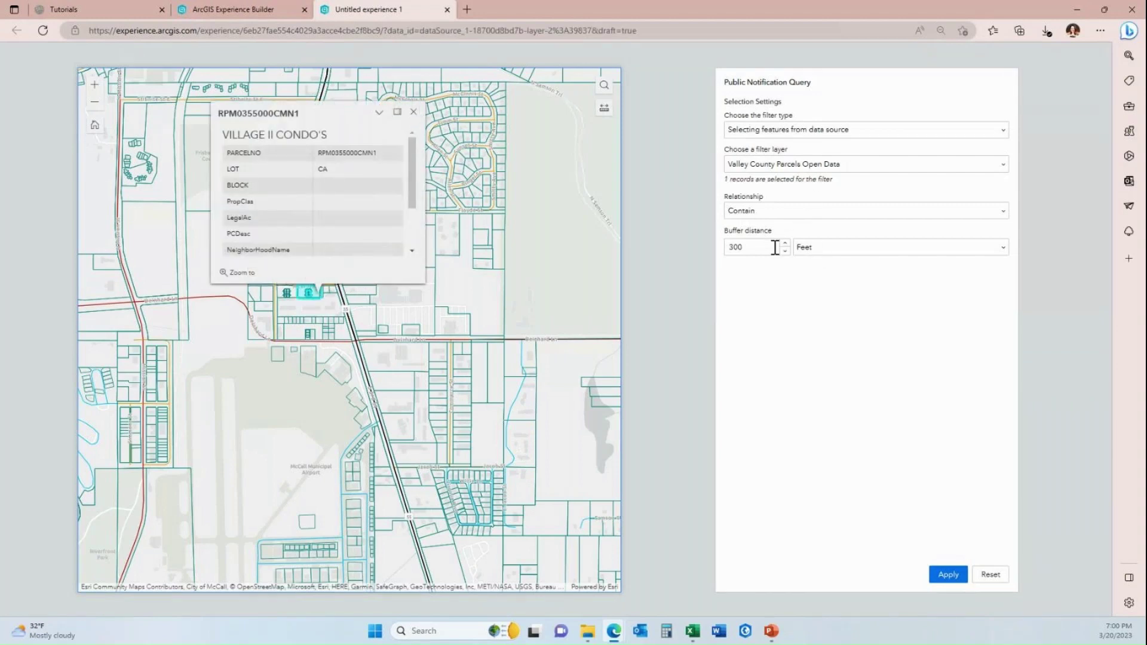
{"action": "left_click", "coordinate": [997, 213]}
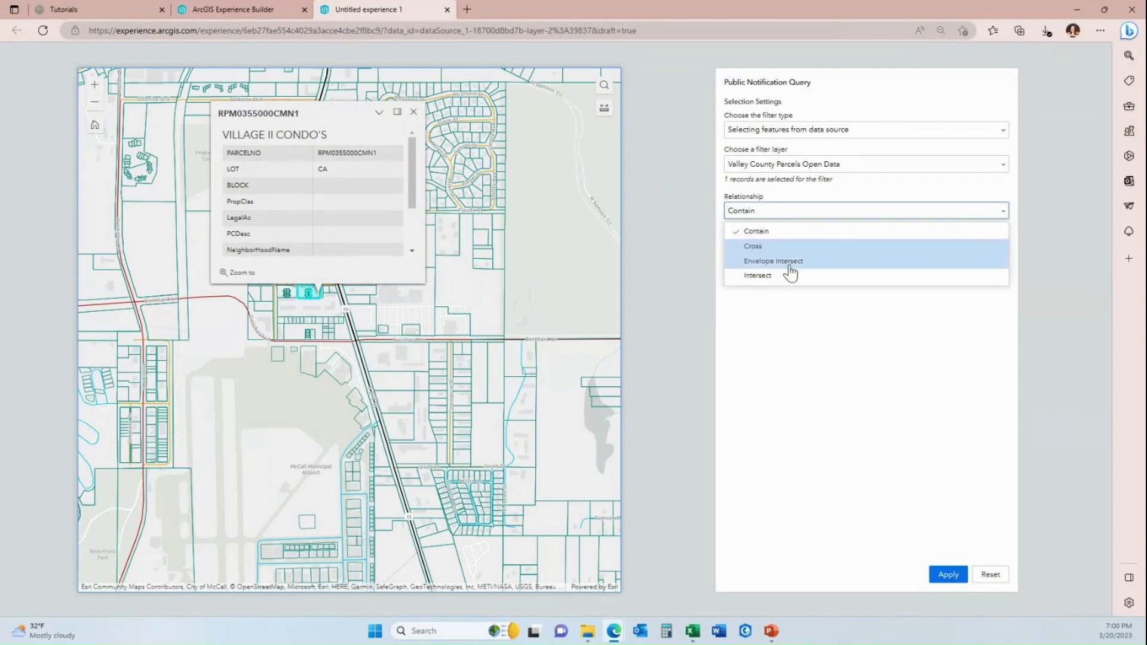
{"action": "left_click", "coordinate": [790, 277]}
{"action": "left_click", "coordinate": [950, 577]}
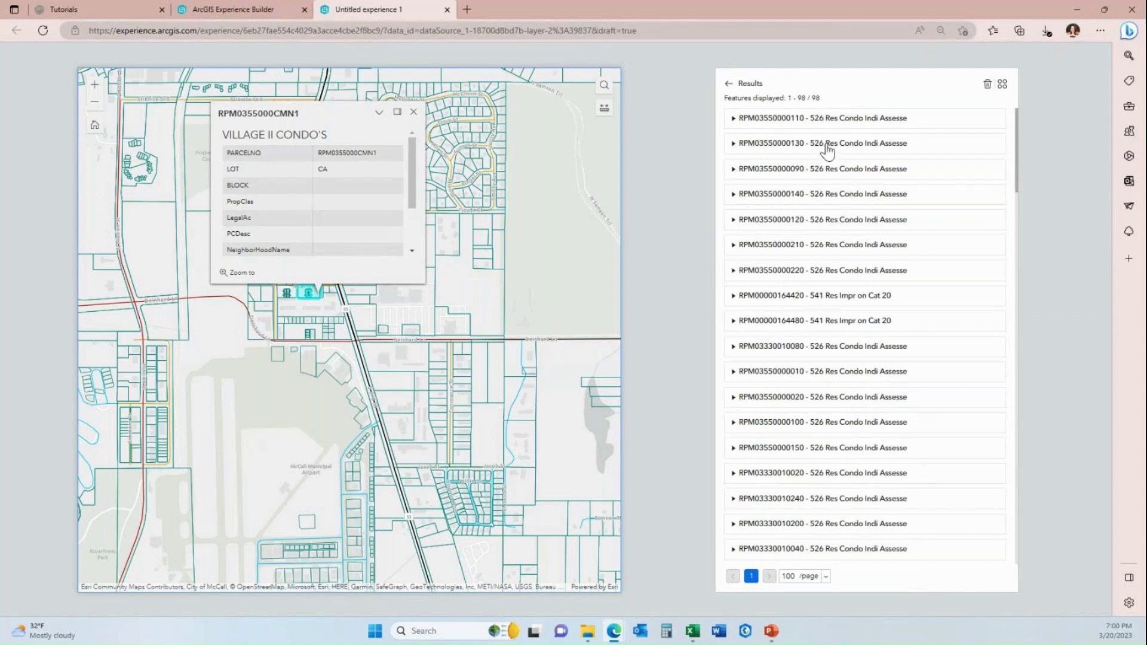
{"action": "left_click", "coordinate": [835, 302]}
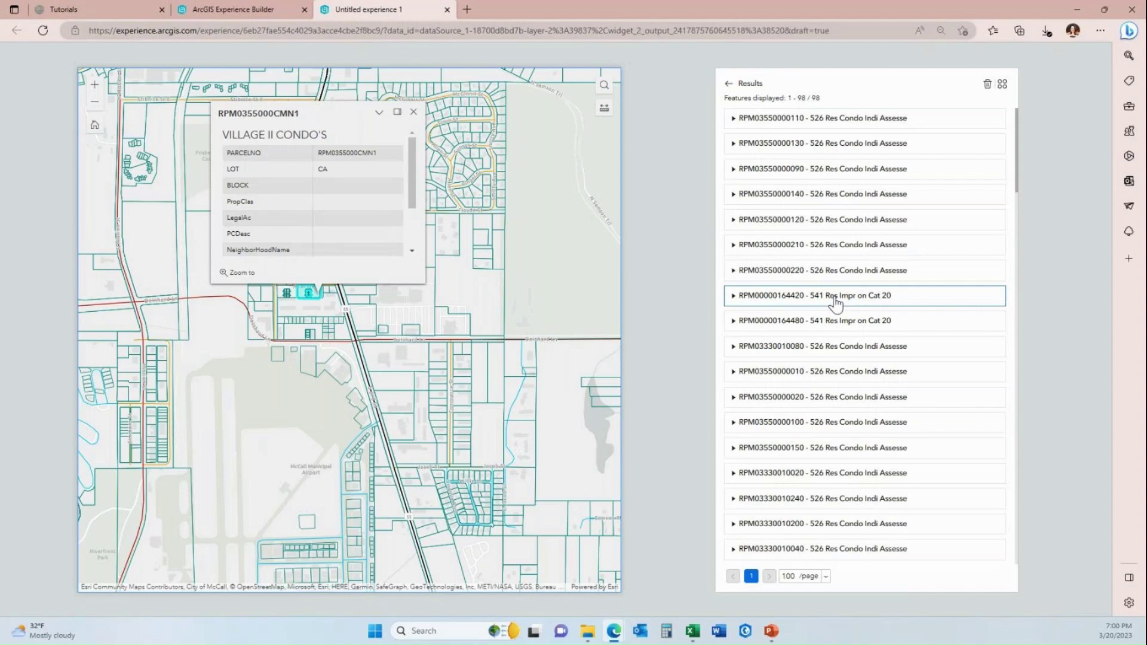
{"action": "left_click", "coordinate": [414, 112]}
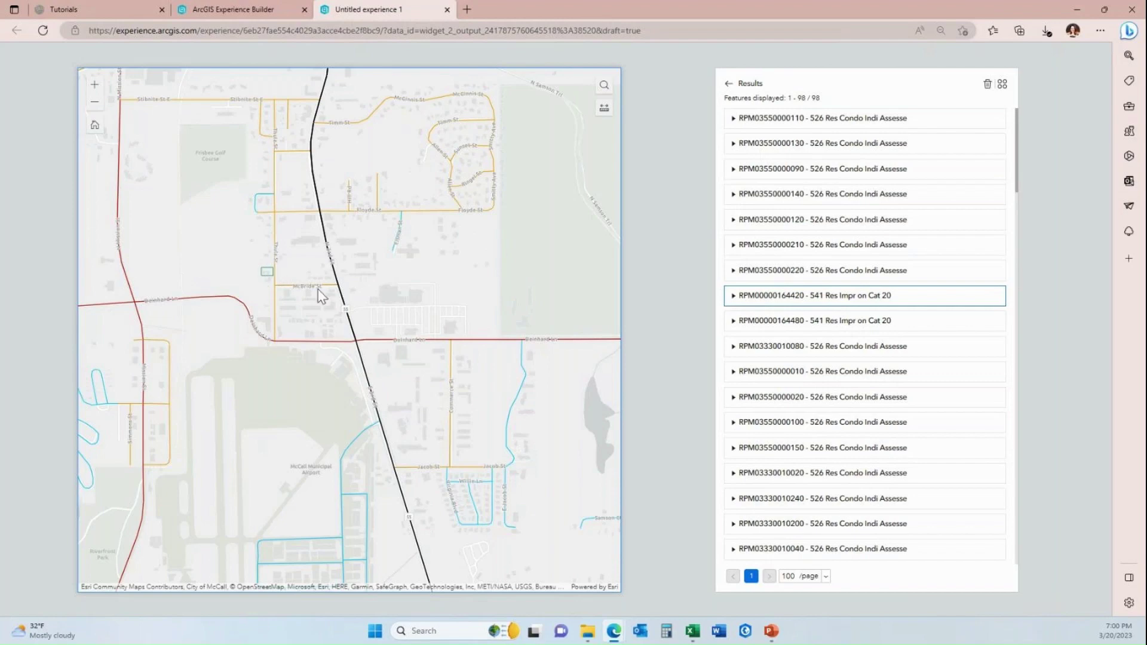
{"action": "left_click", "coordinate": [793, 325]}
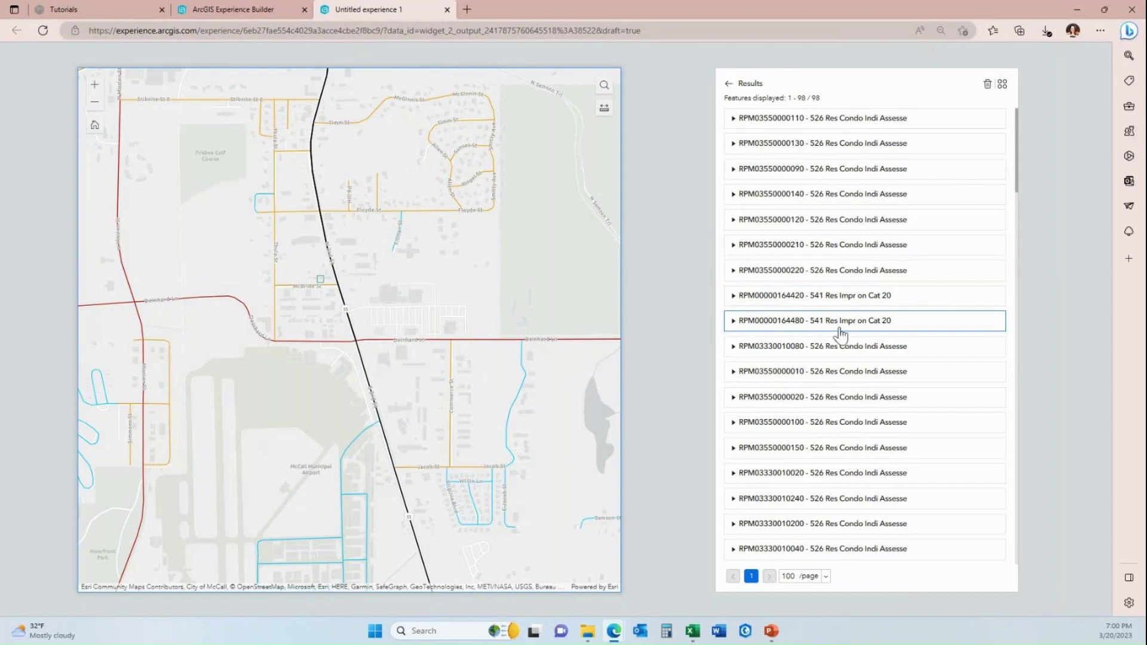
{"action": "left_click", "coordinate": [816, 198]}
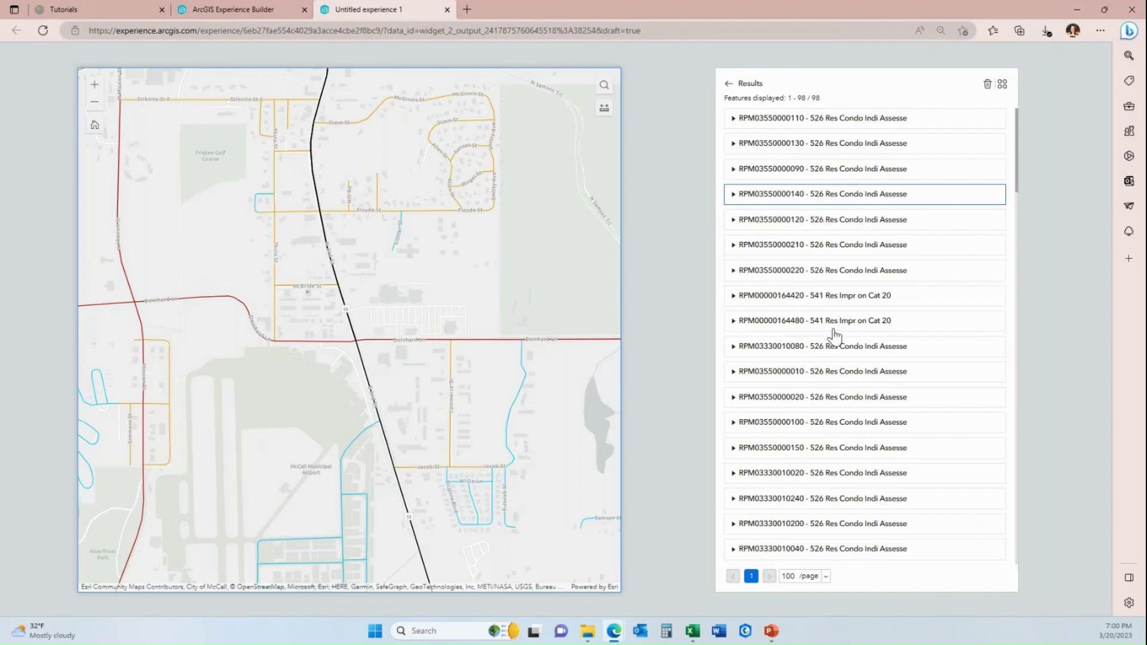